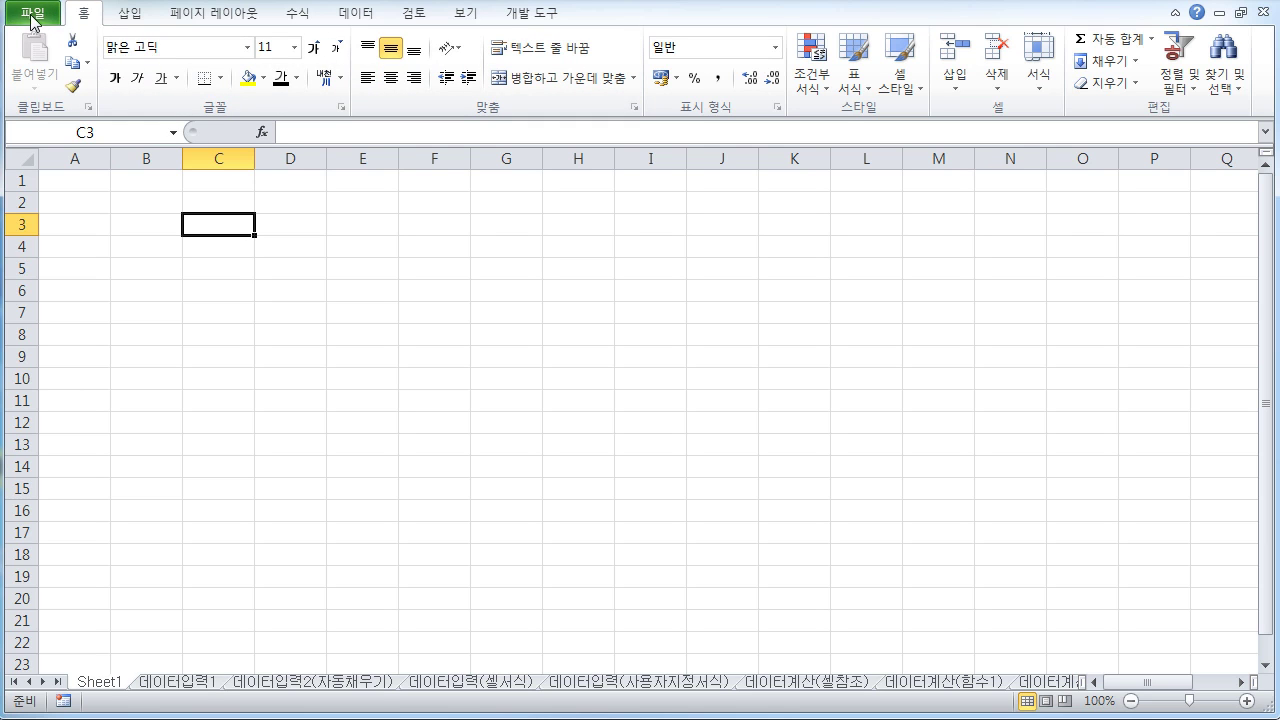
left_click(127, 14)
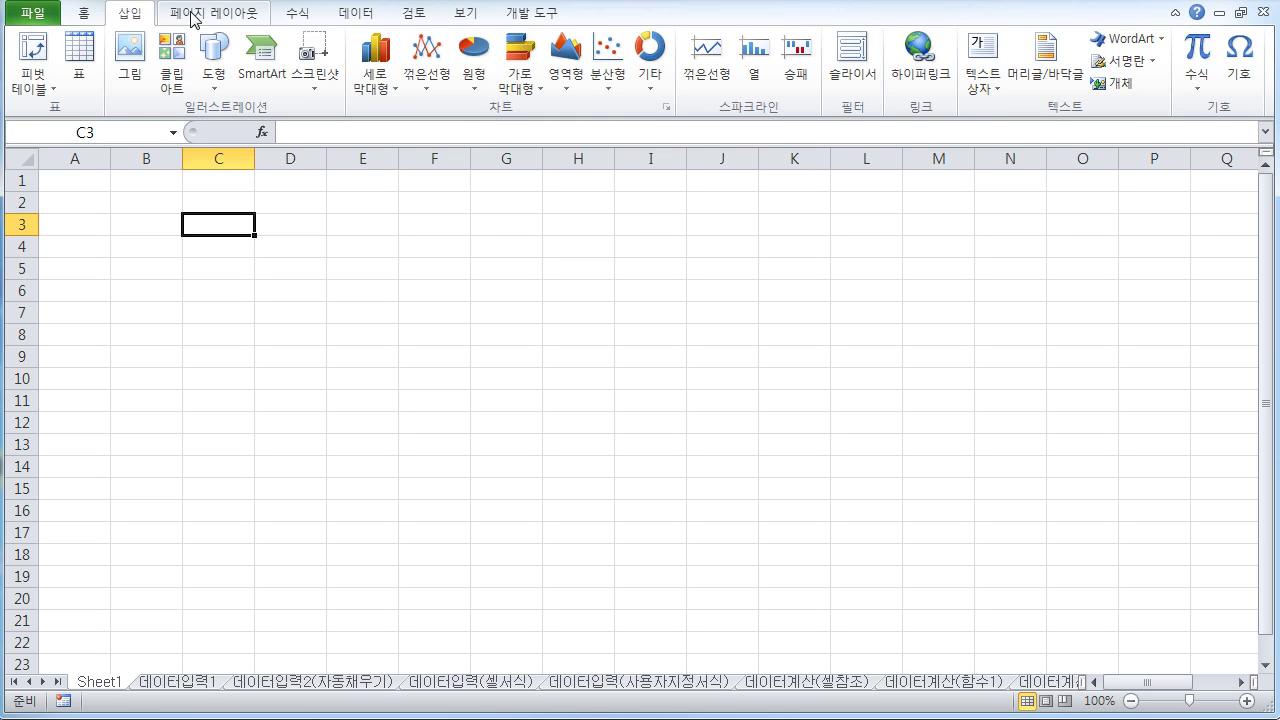
left_click(190, 16)
left_click(99, 24)
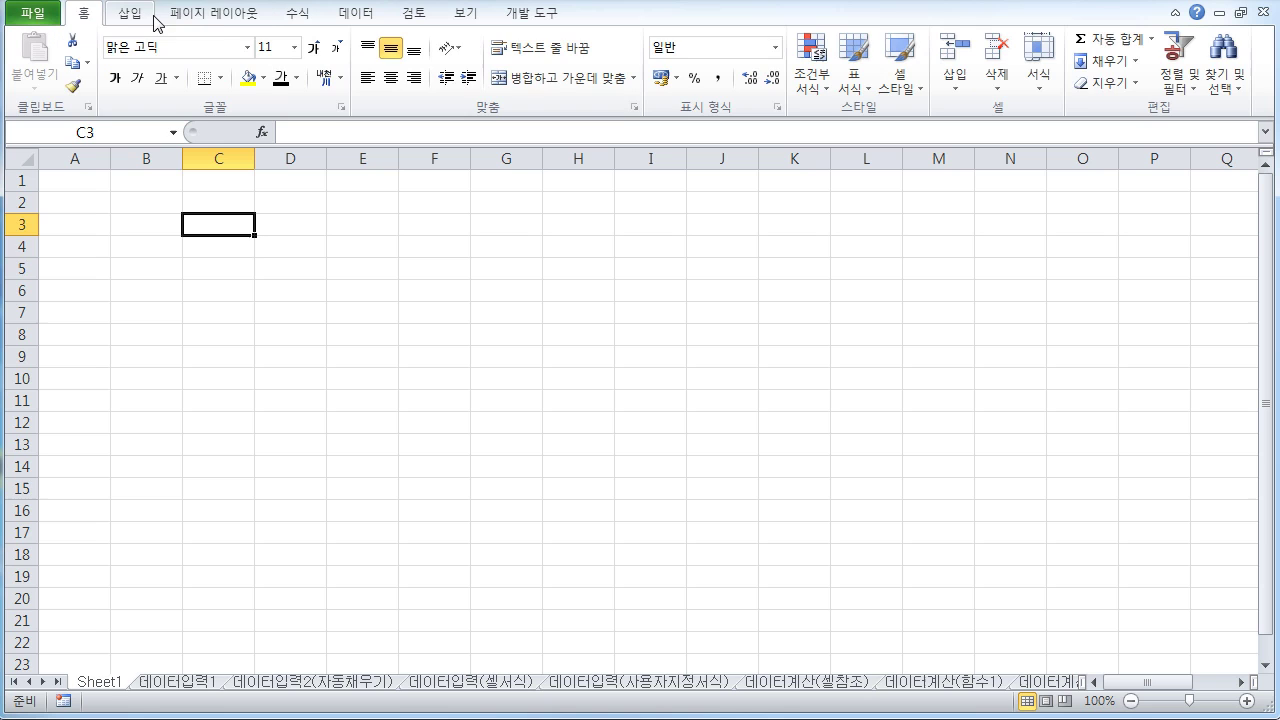
left_click(222, 18)
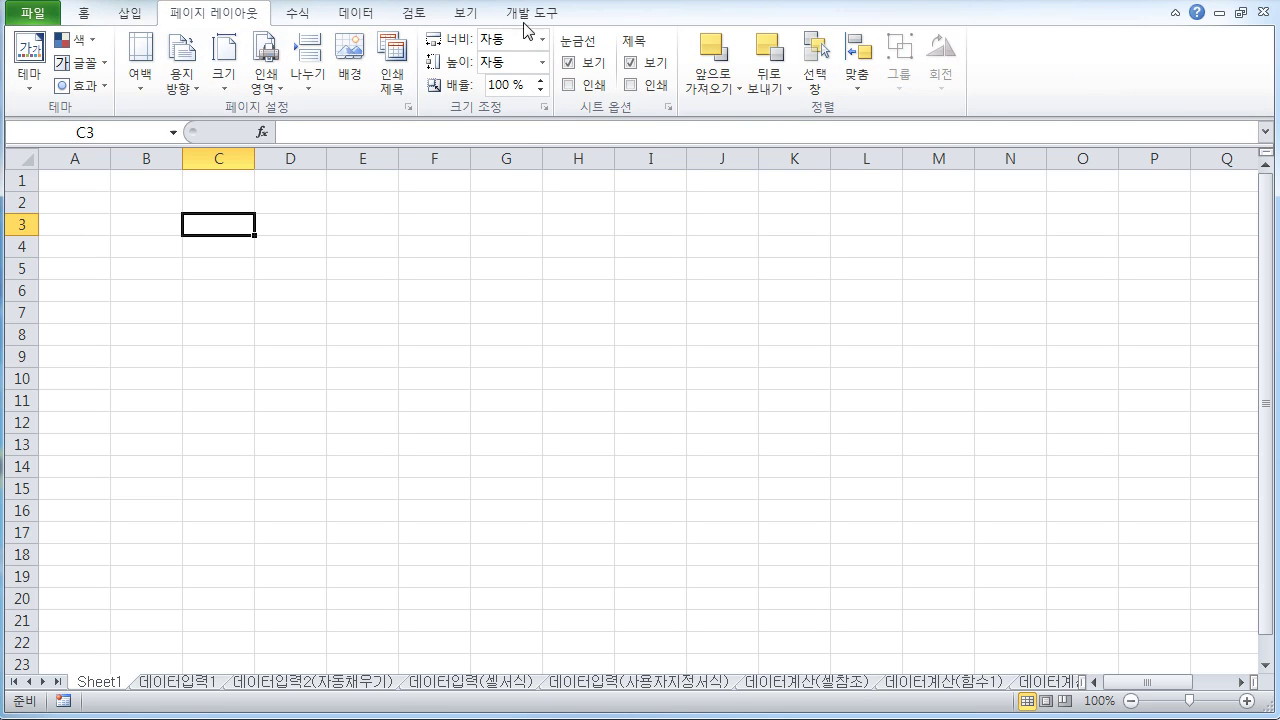
- Open the Excel options, look over the general settings and close them without changes
left_click(40, 20)
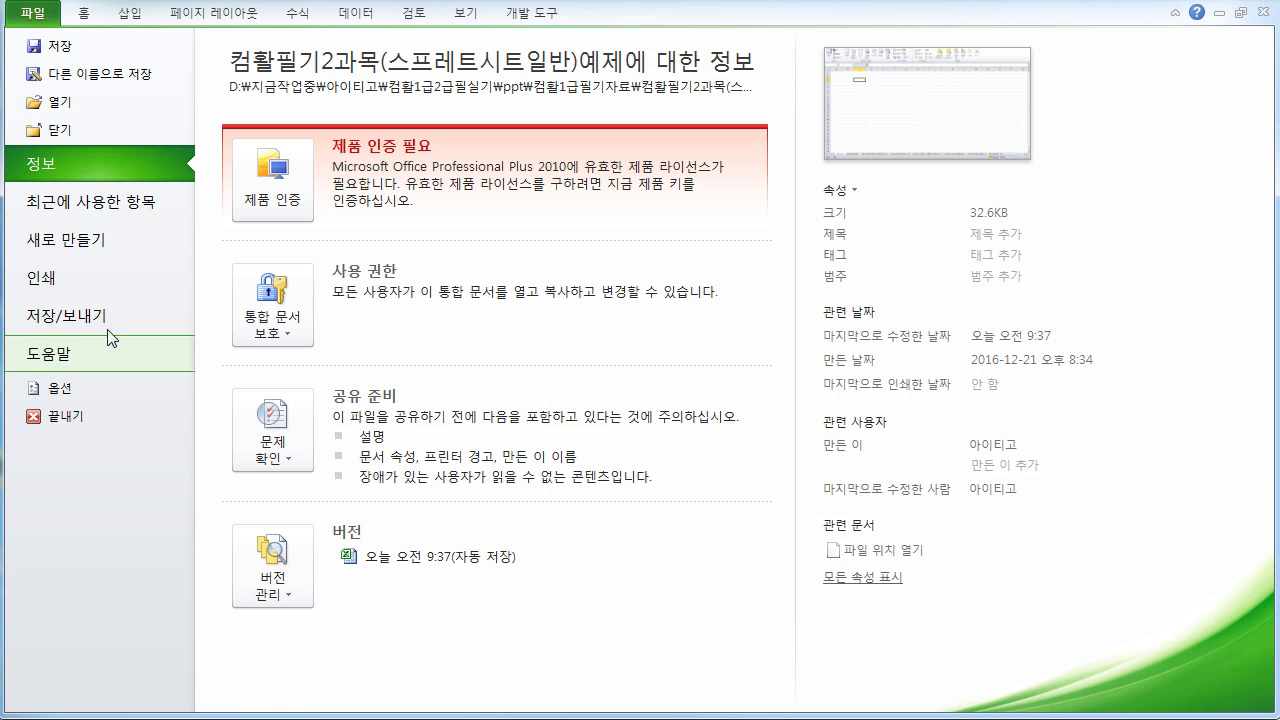
left_click(58, 390)
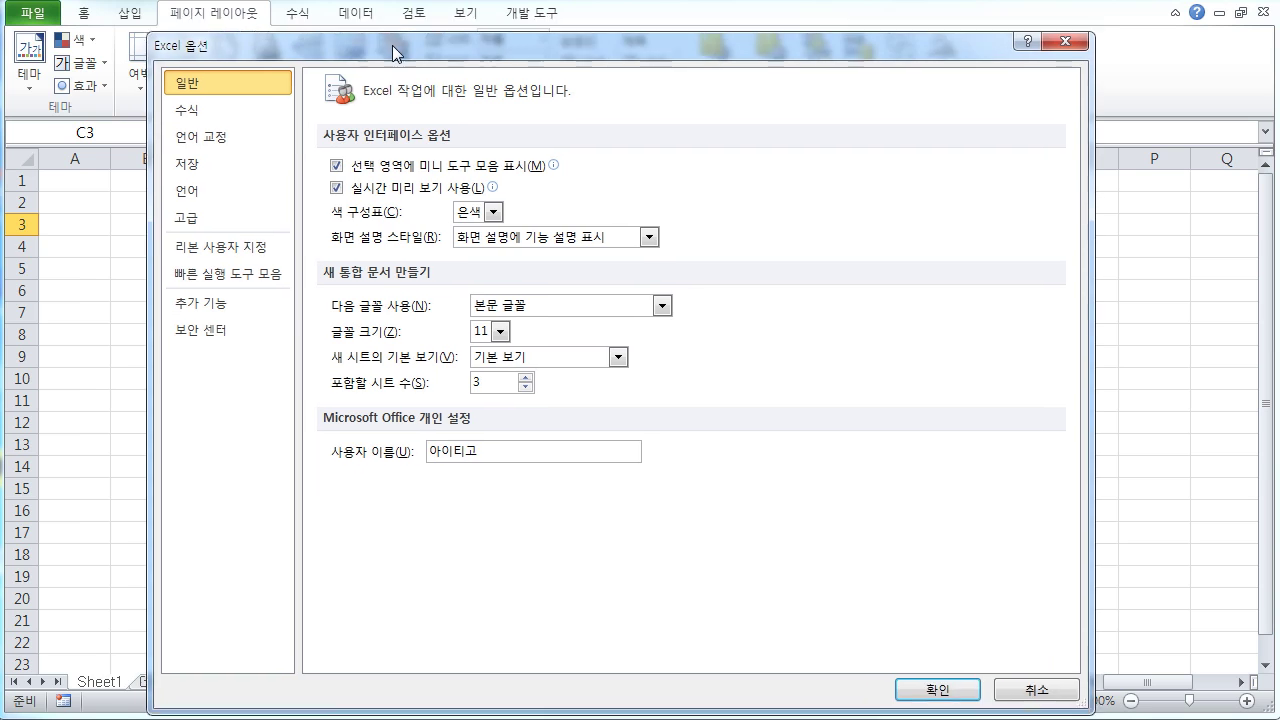
left_click_drag(392, 45, 396, 38)
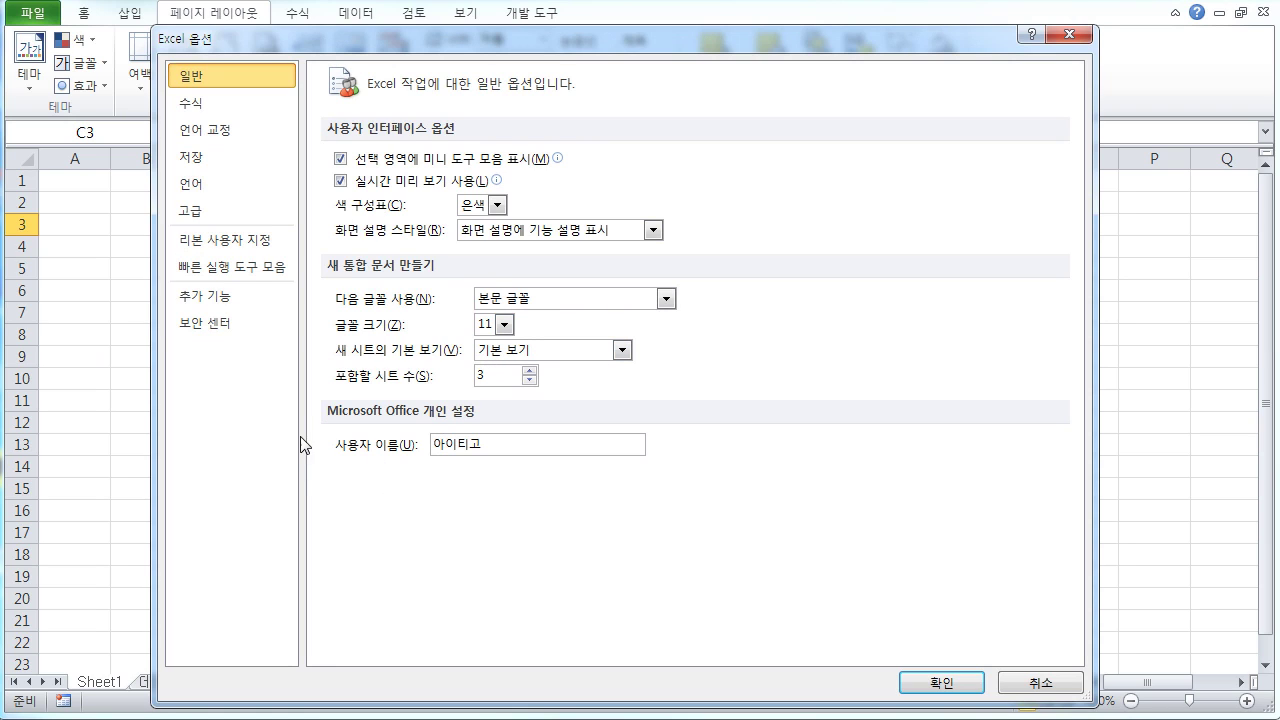
left_click(1068, 35)
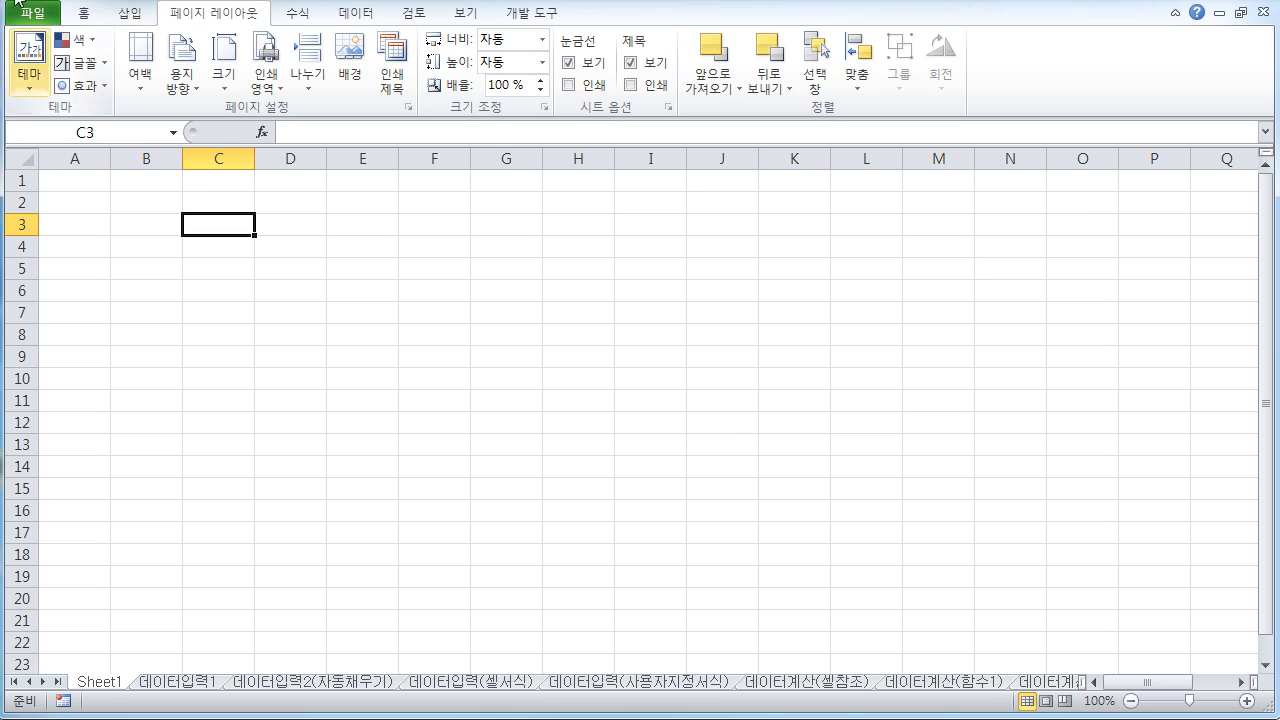
- Select whole columns A, B, C and D and then rows 1 and 3, one at a time
left_click(88, 14)
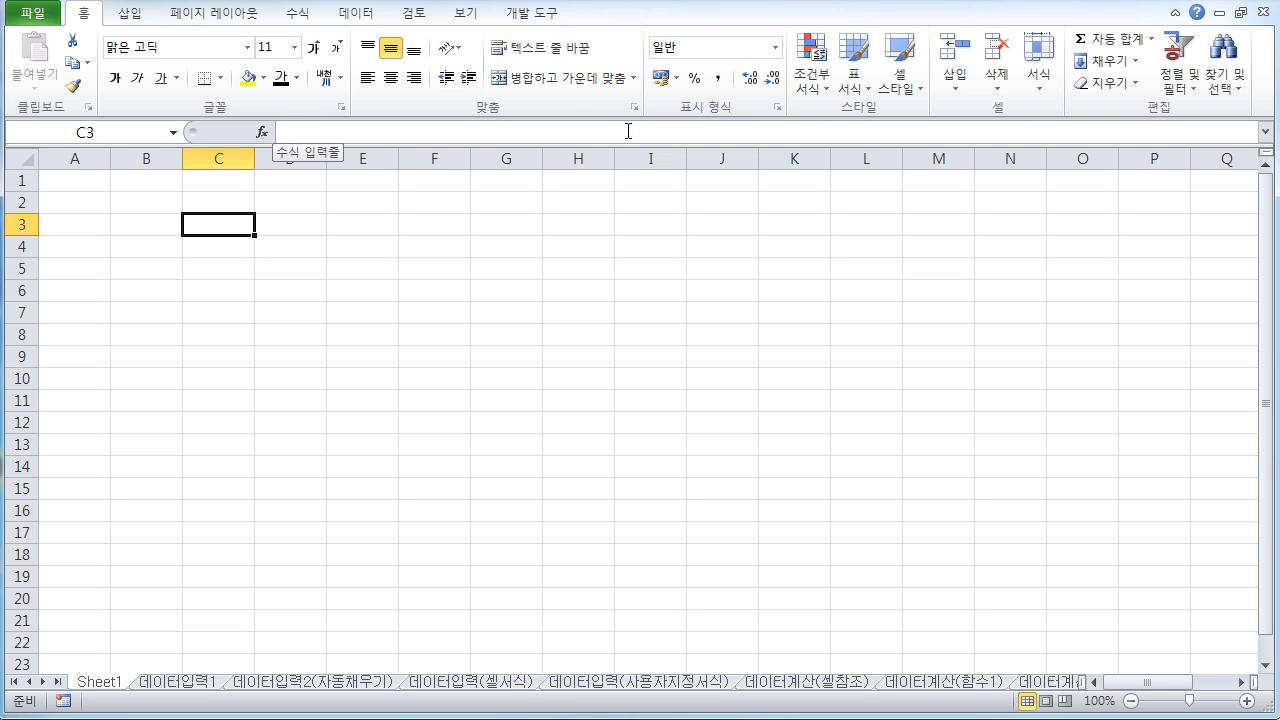
left_click(315, 132)
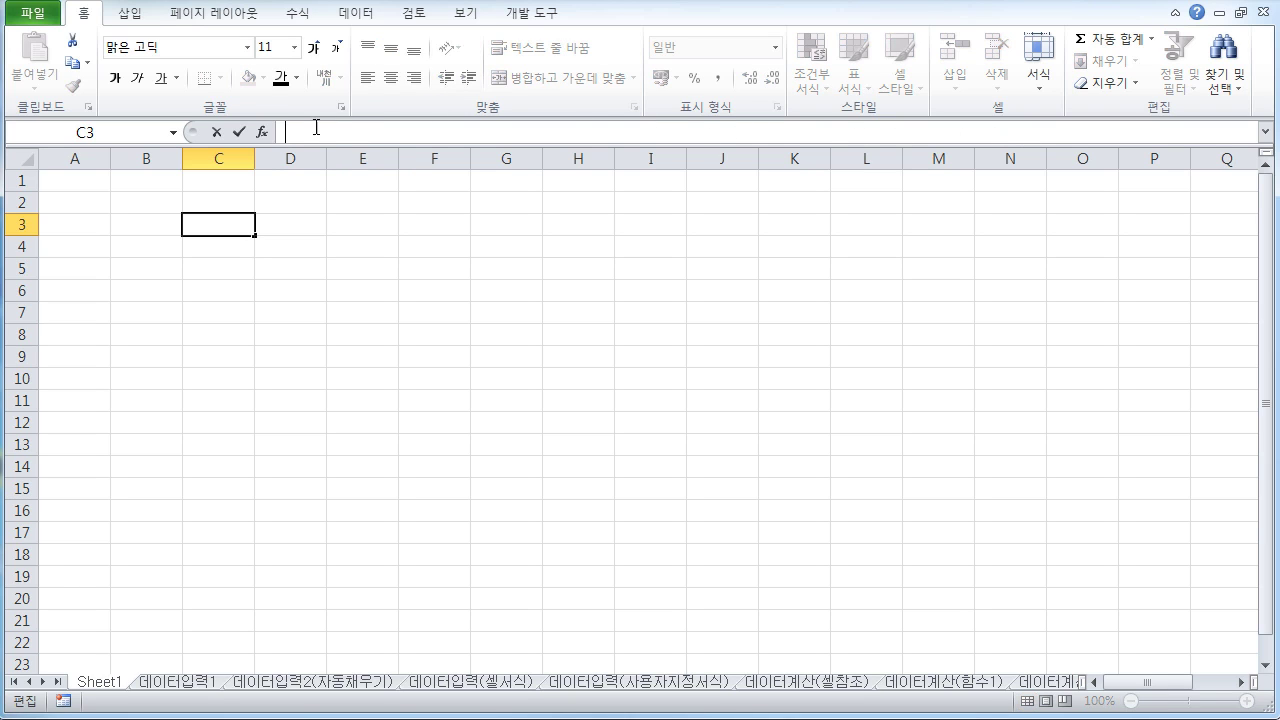
left_click(80, 157)
left_click(146, 158)
left_click(222, 158)
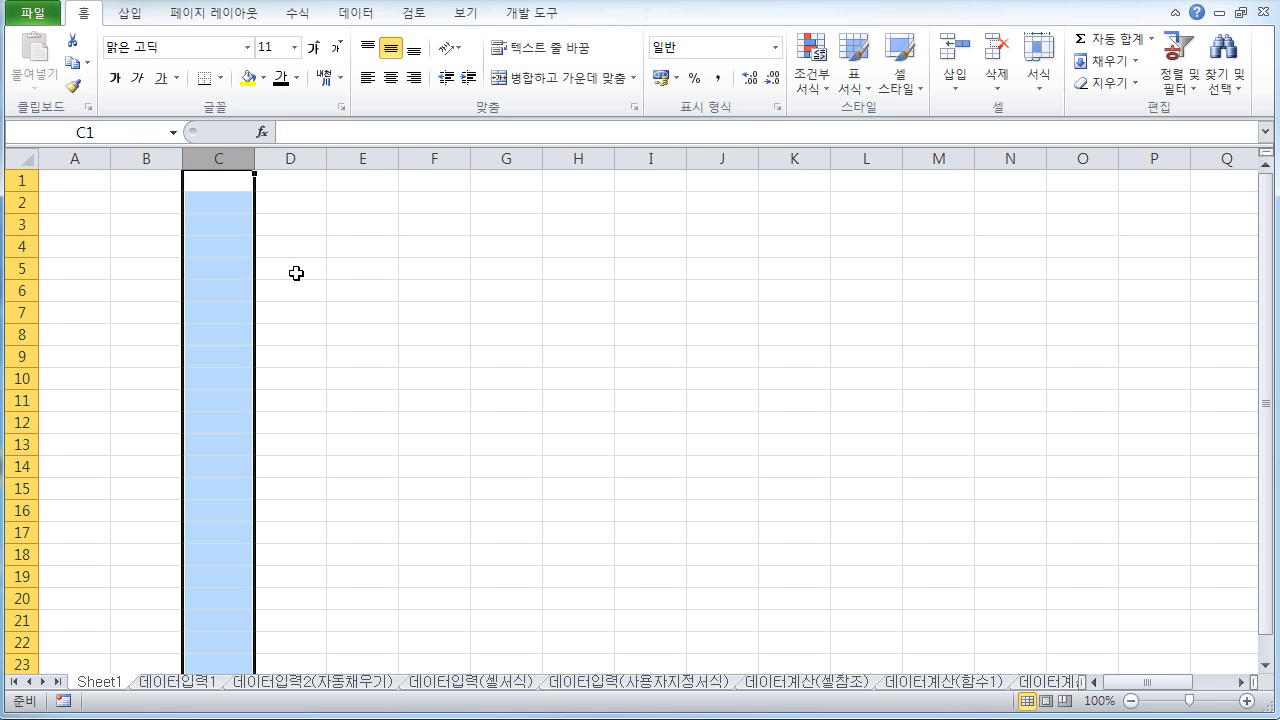
left_click(290, 158)
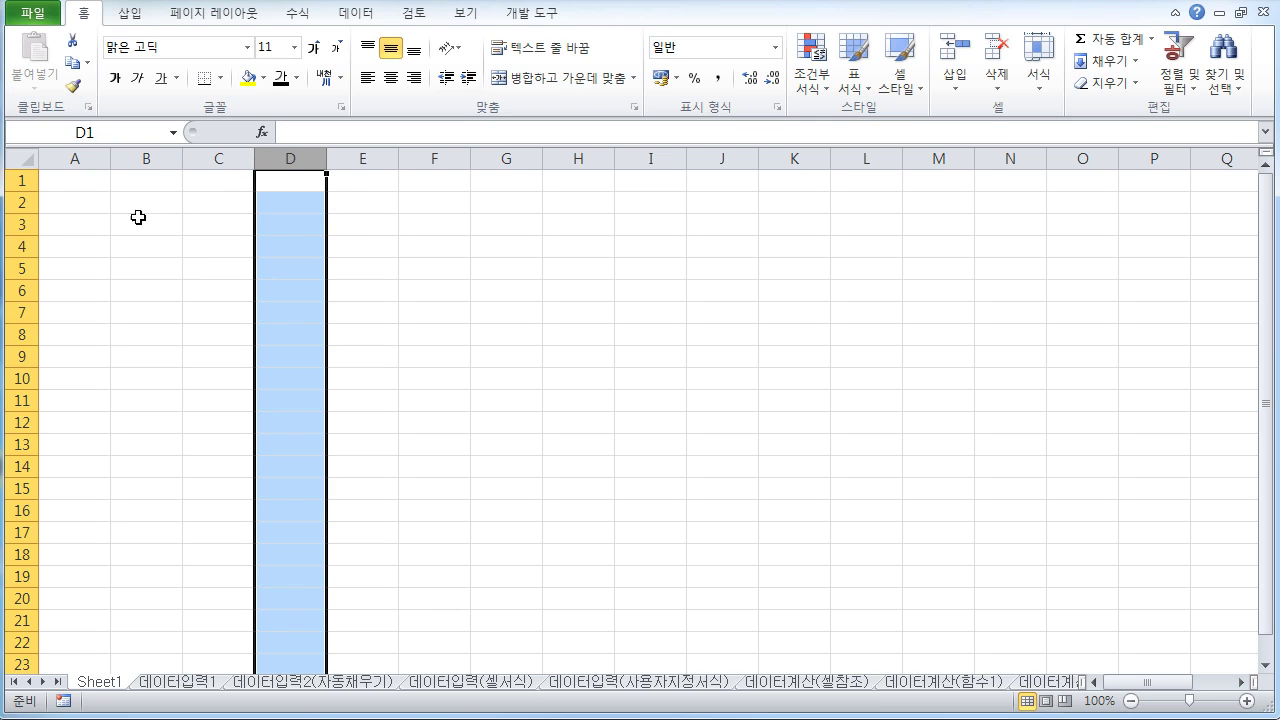
left_click(20, 181)
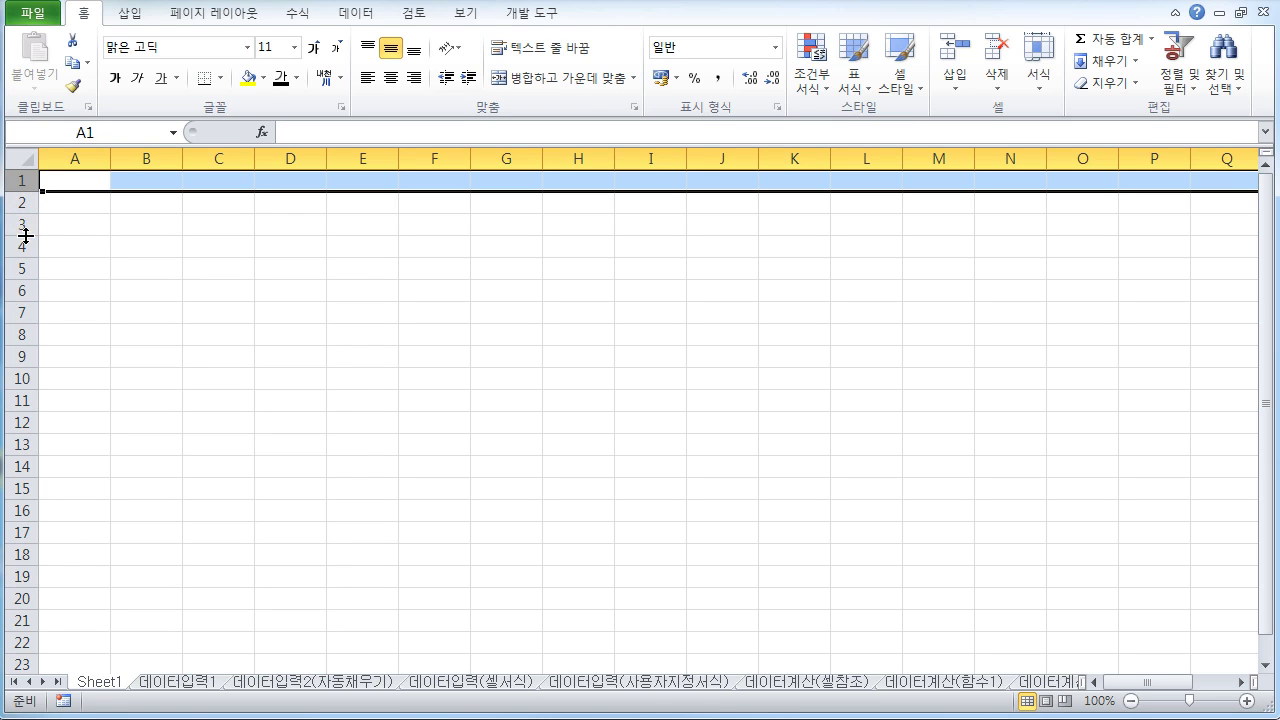
left_click(20, 224)
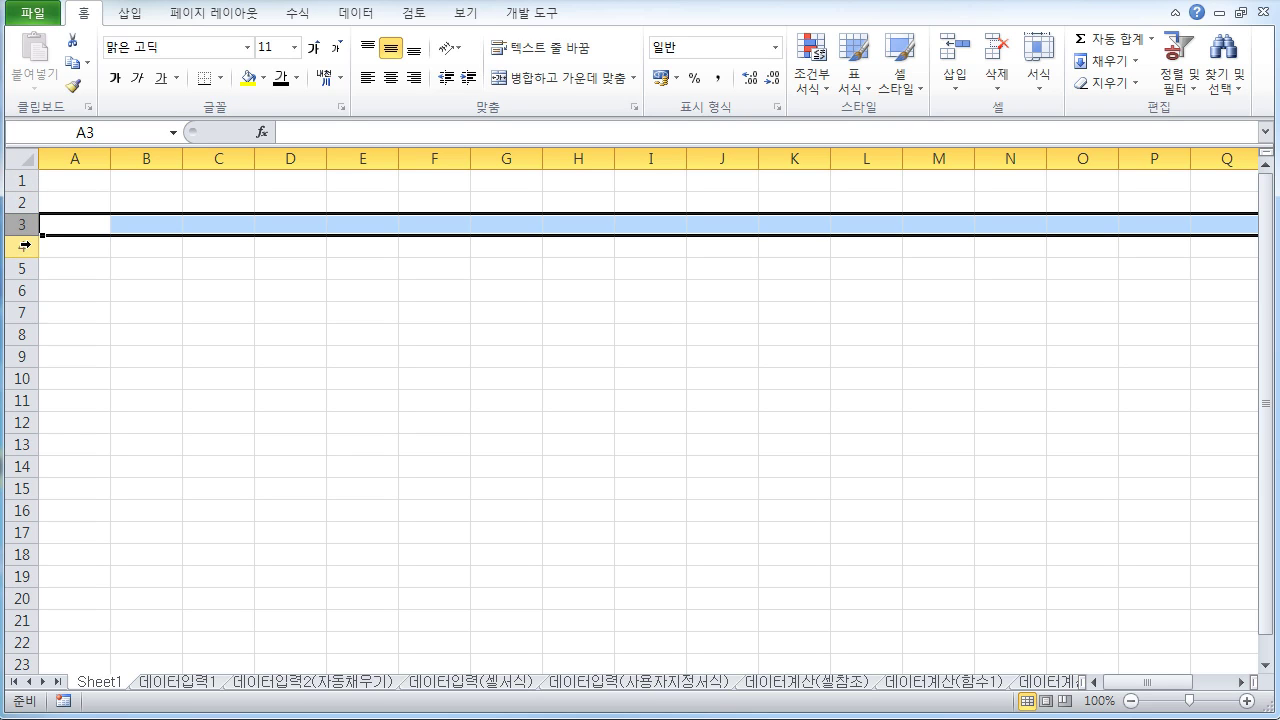
- Select single cells one at a time, starting with C3 and finishing on D5
left_click(222, 224)
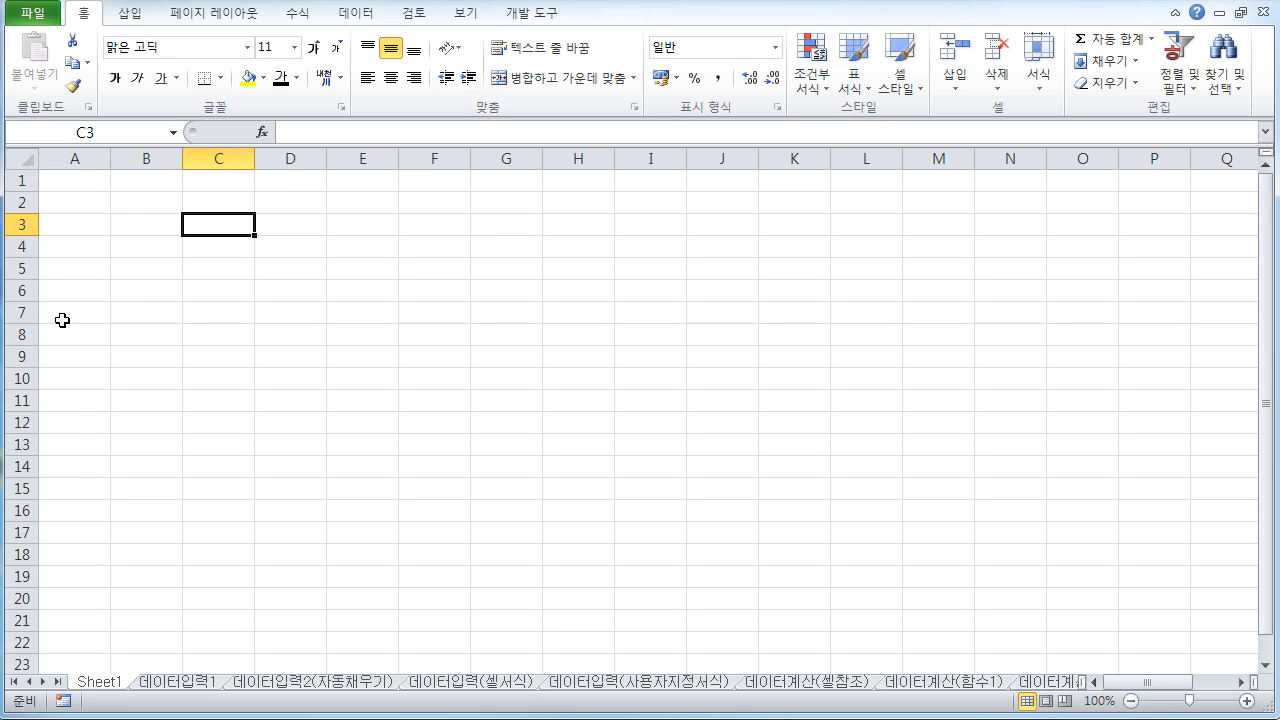
left_click(345, 249)
left_click(403, 308)
left_click(298, 328)
left_click(270, 270)
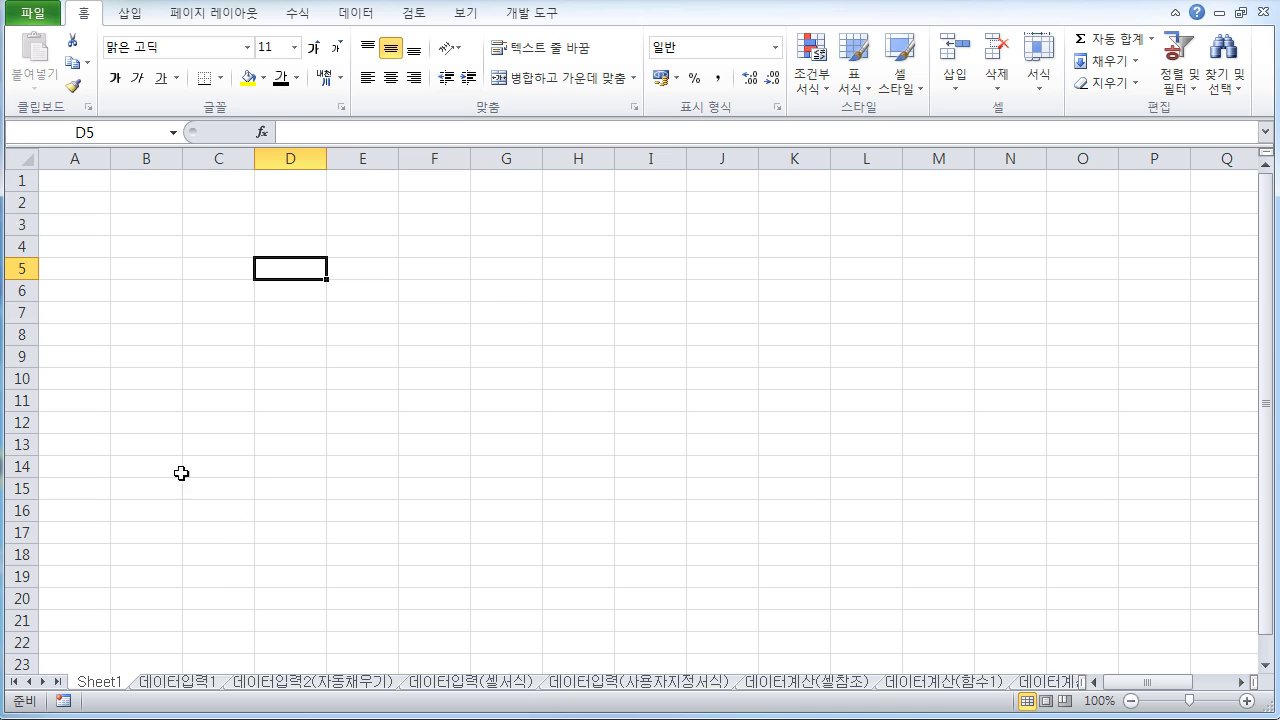
- View Sheet1 in Page Layout view and Page Break Preview, and return to Normal view
left_click(113, 680)
left_click(1046, 701)
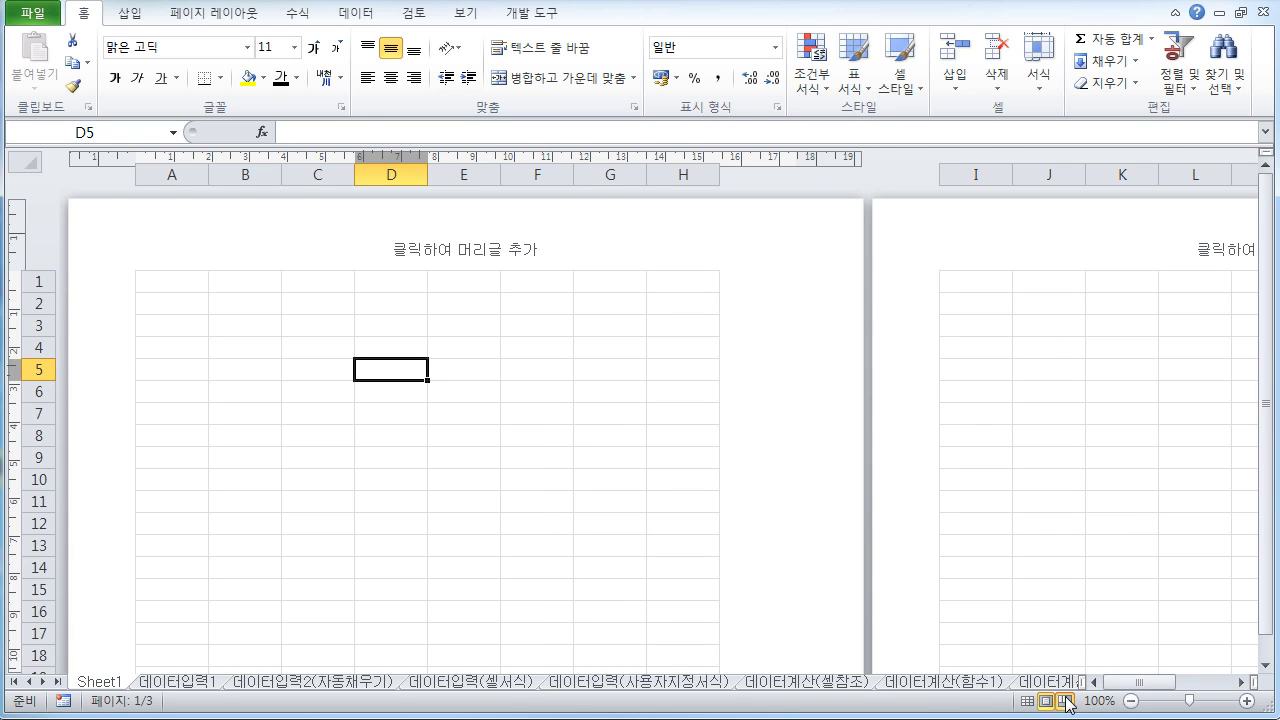
left_click(1065, 701)
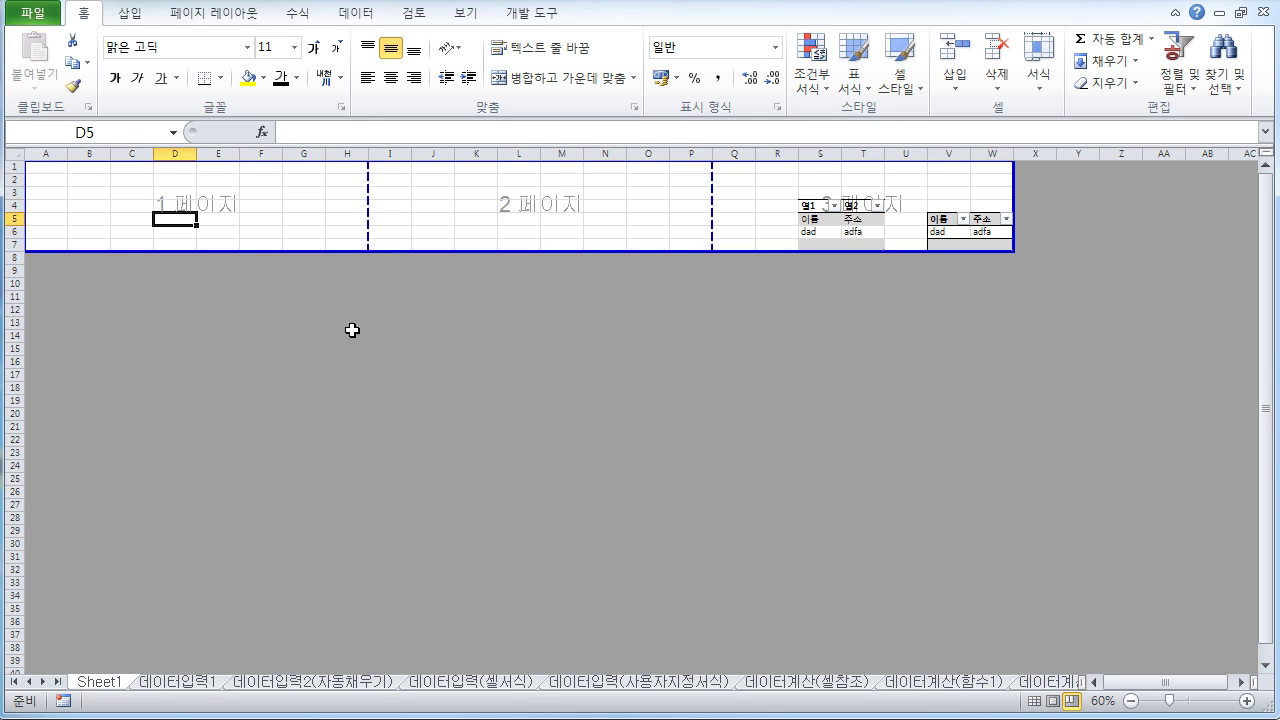
left_click(1034, 701)
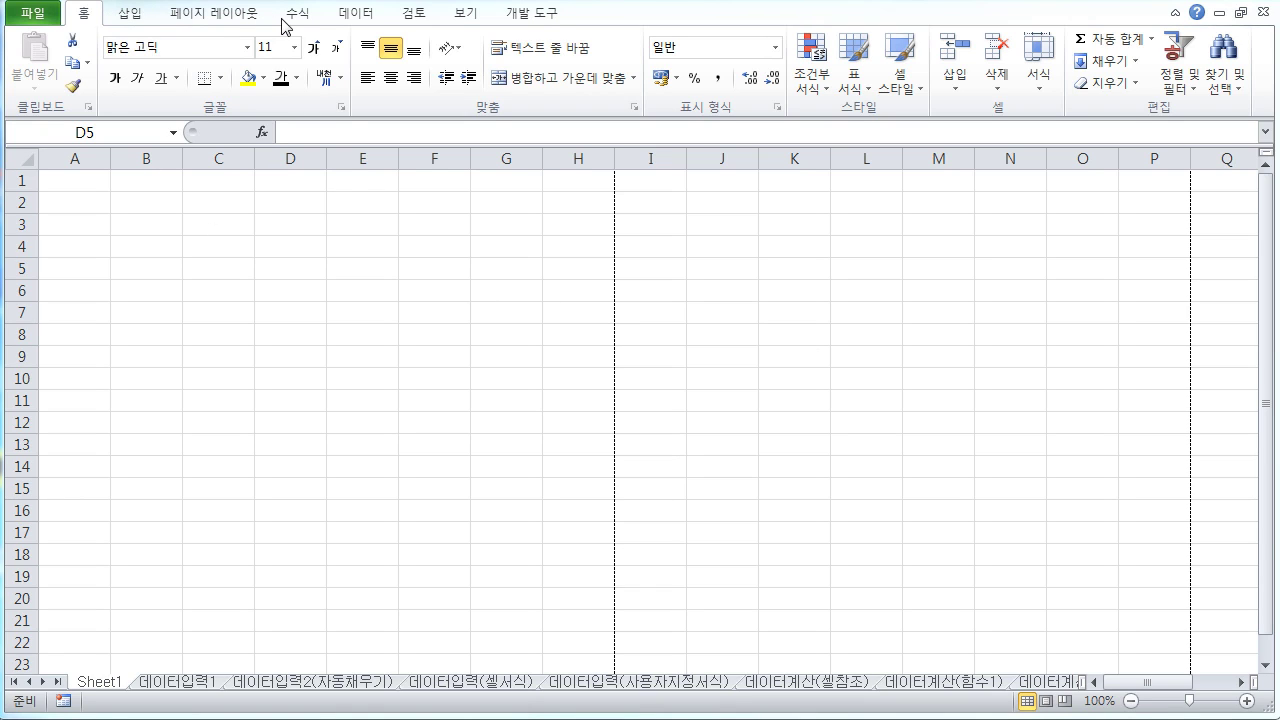
left_click(88, 14)
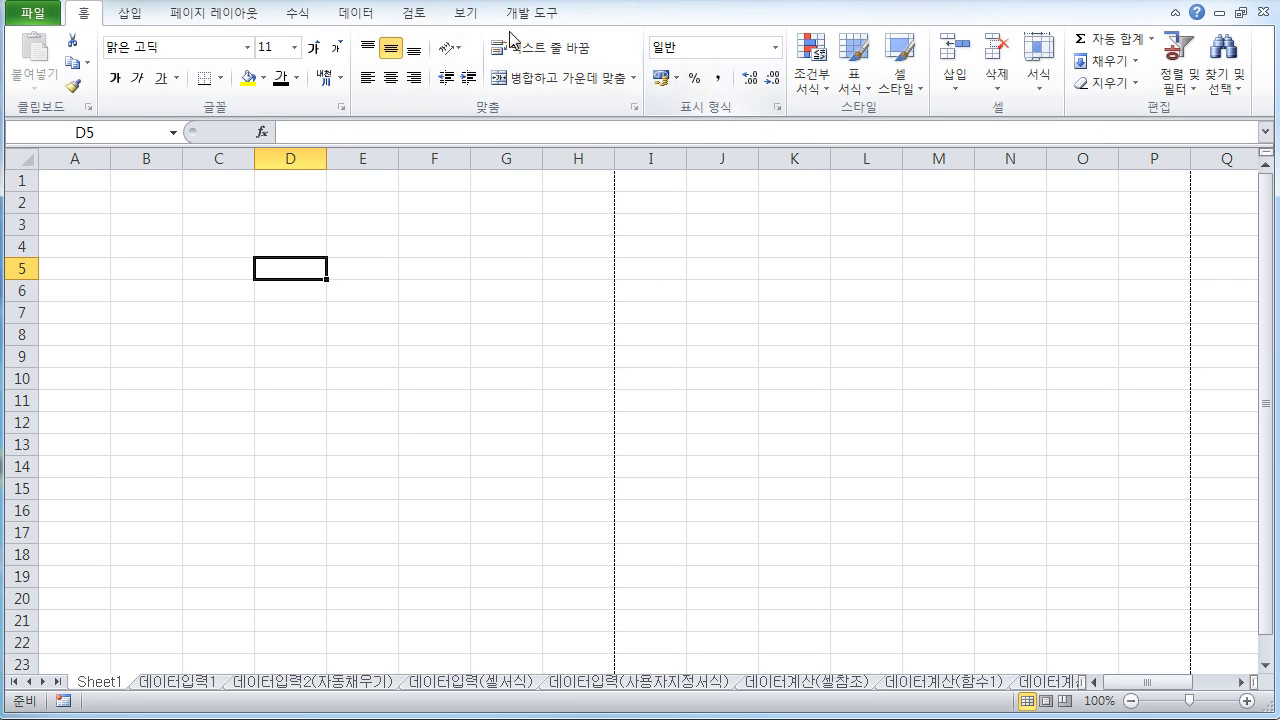
left_click(141, 19)
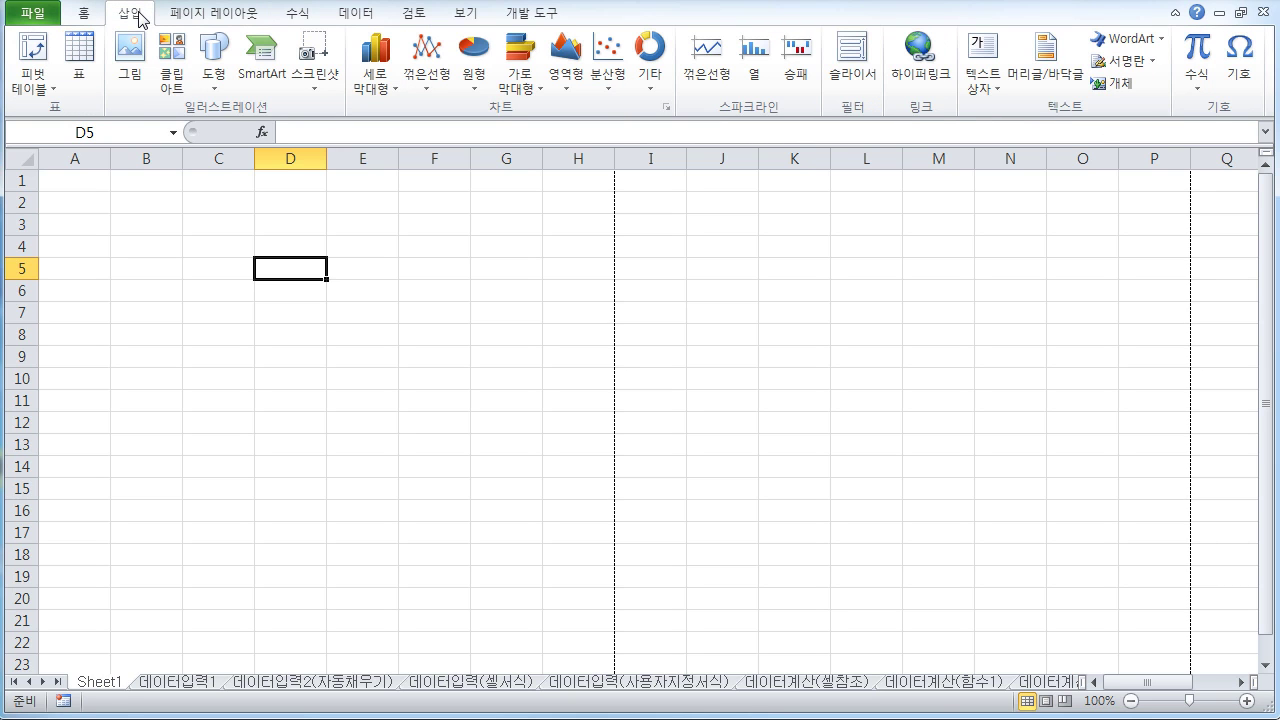
left_click(189, 18)
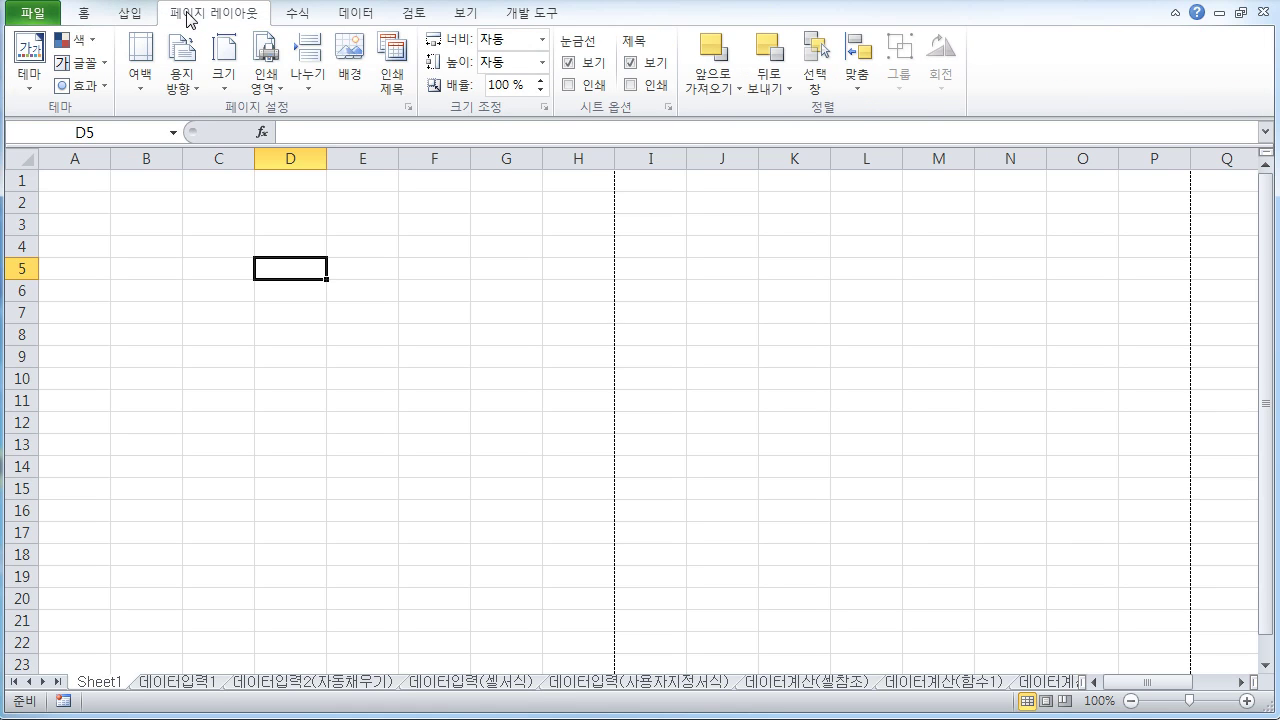
left_click(305, 15)
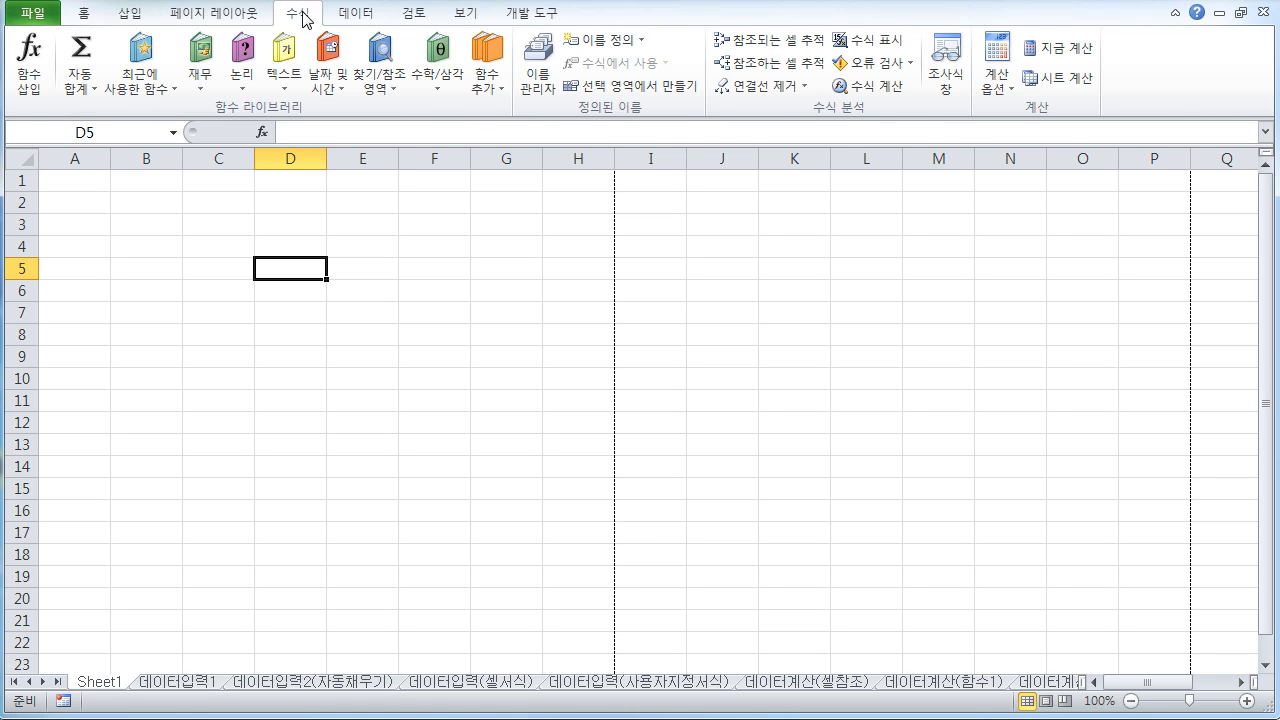
left_click(357, 15)
left_click(414, 20)
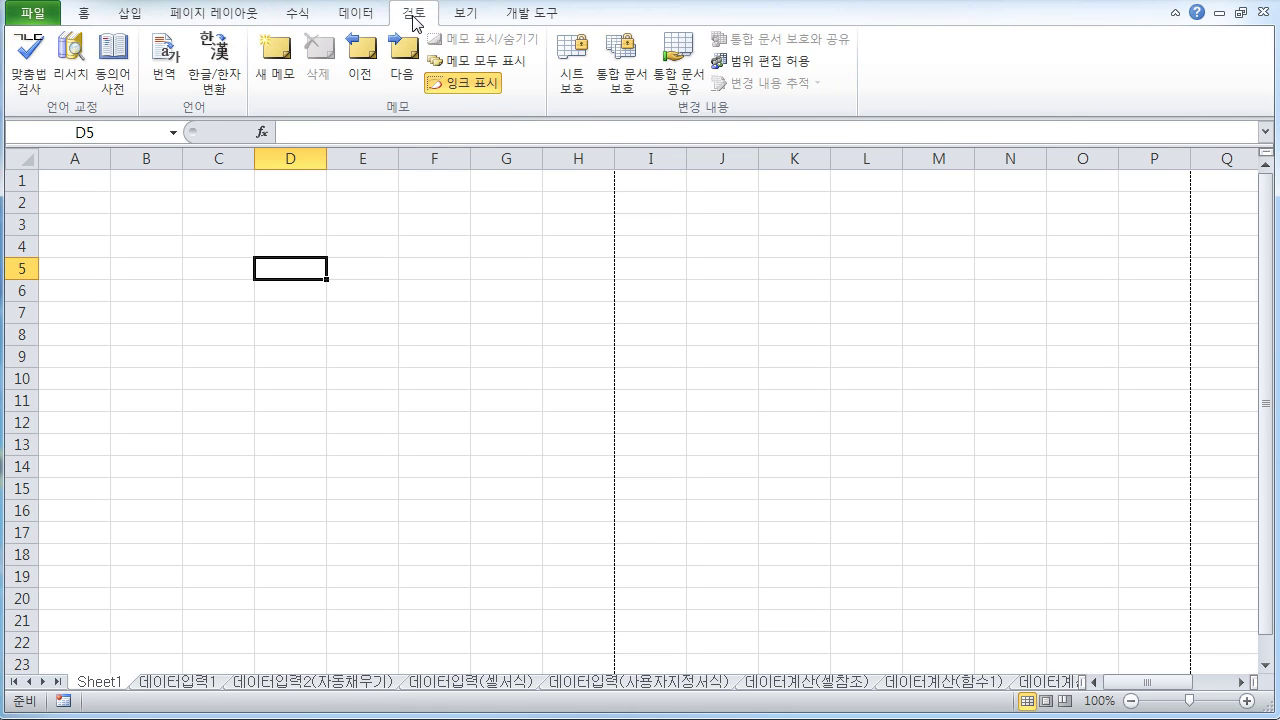
- Freeze the panes of Sheet1 at cell D5, locking rows 1 to 4 and columns A to C
left_click(466, 16)
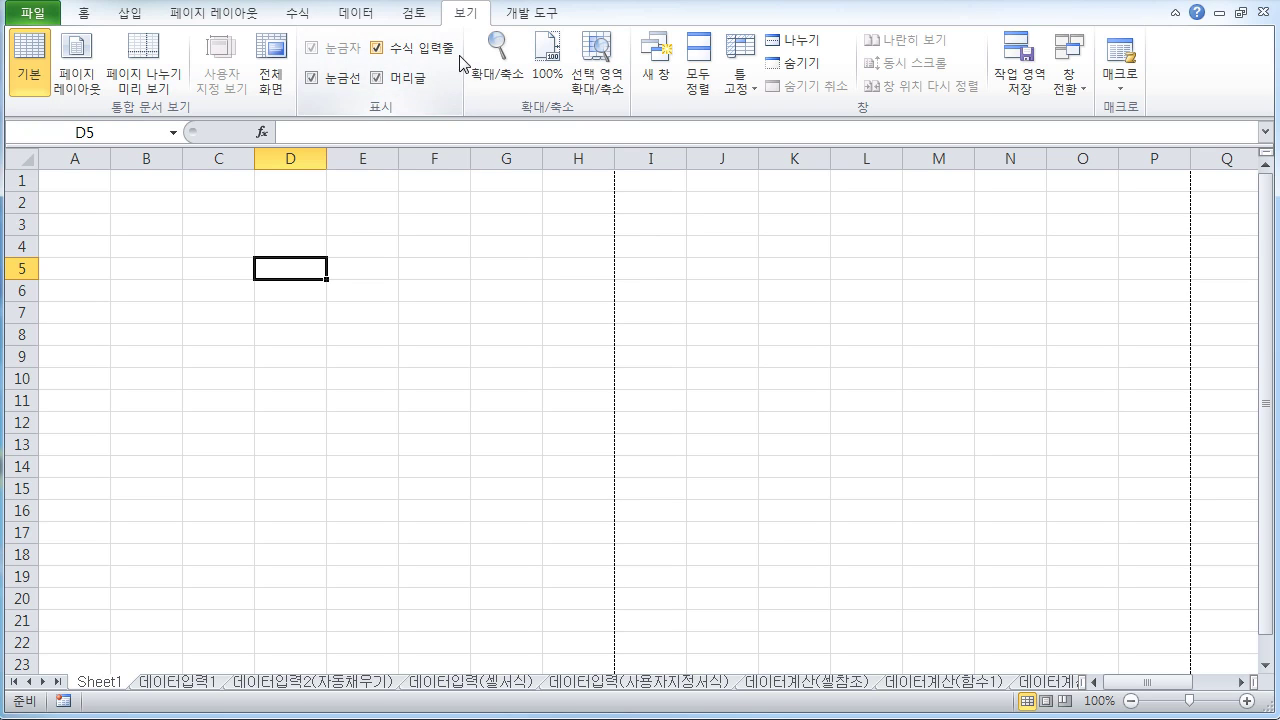
left_click(752, 96)
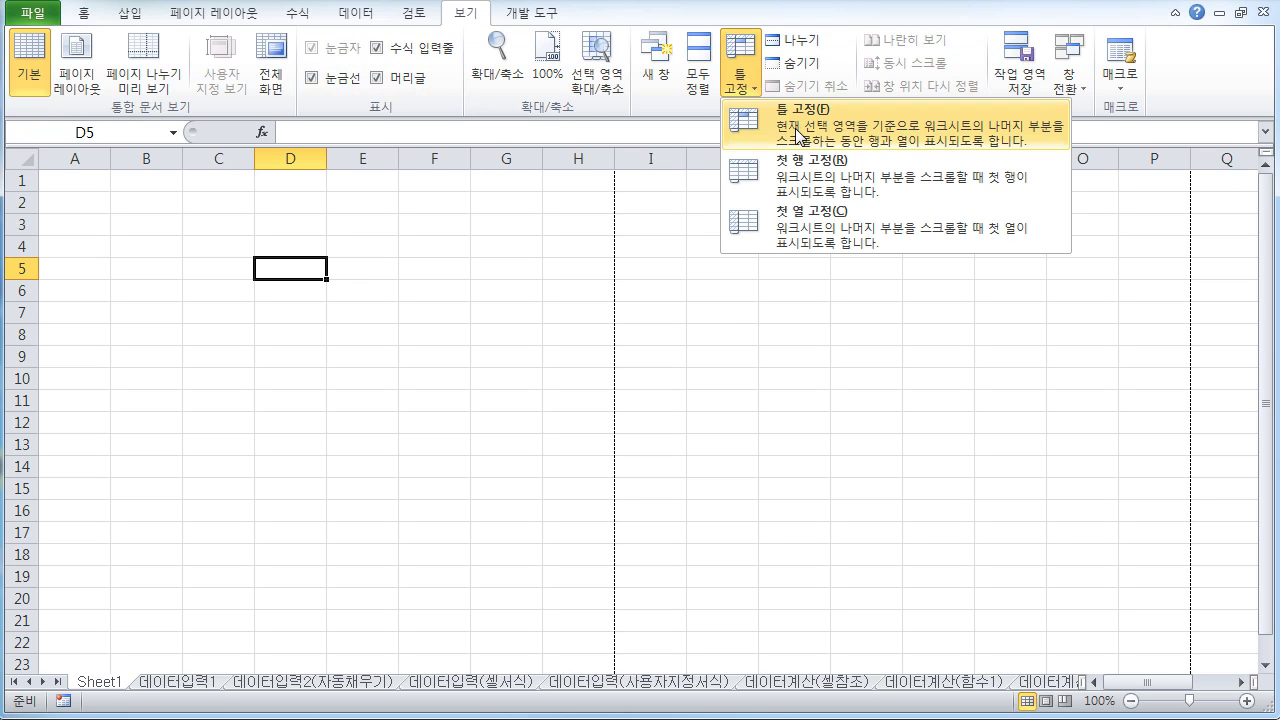
left_click(830, 131)
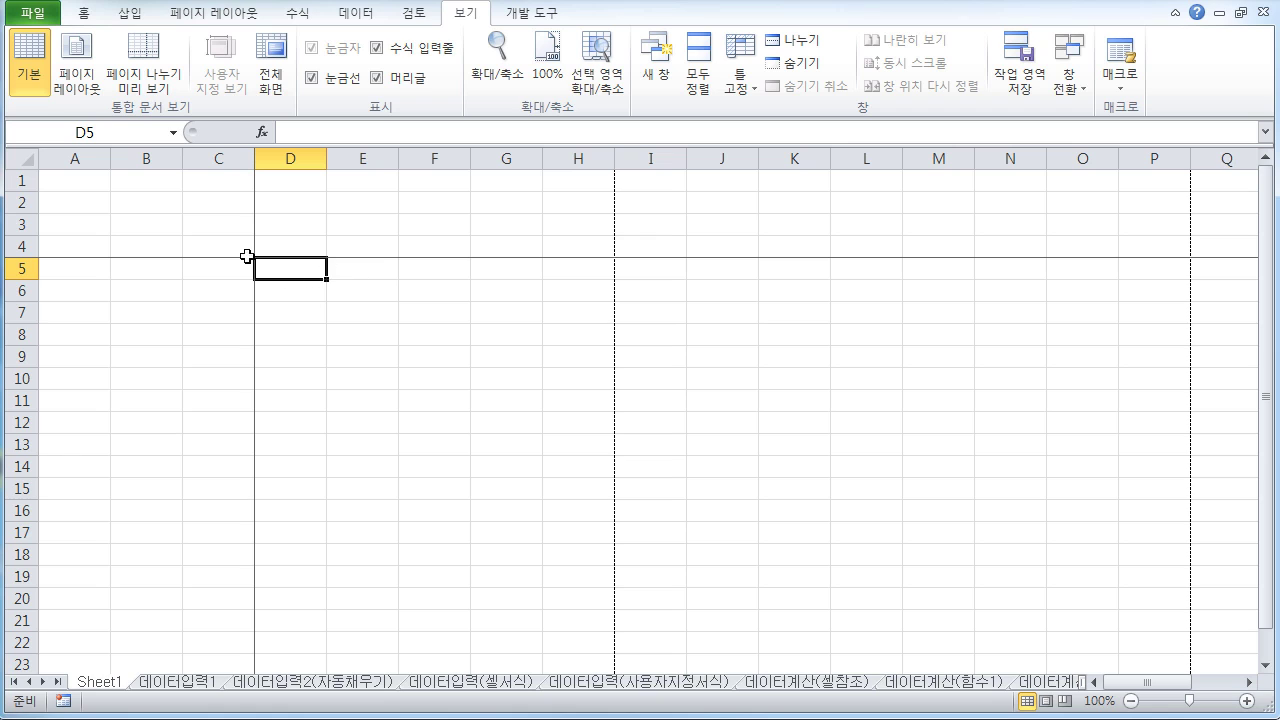
- Unfreeze the panes of Sheet1 and select cell A1
left_click(741, 85)
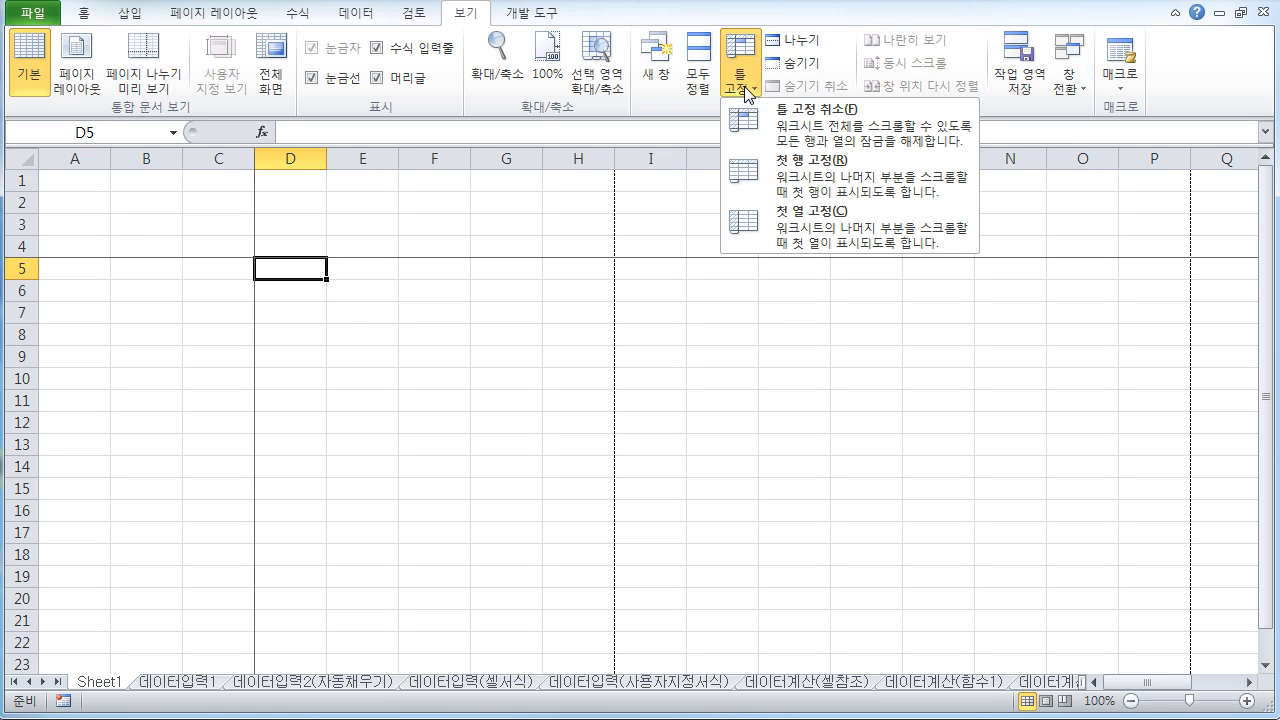
left_click(775, 120)
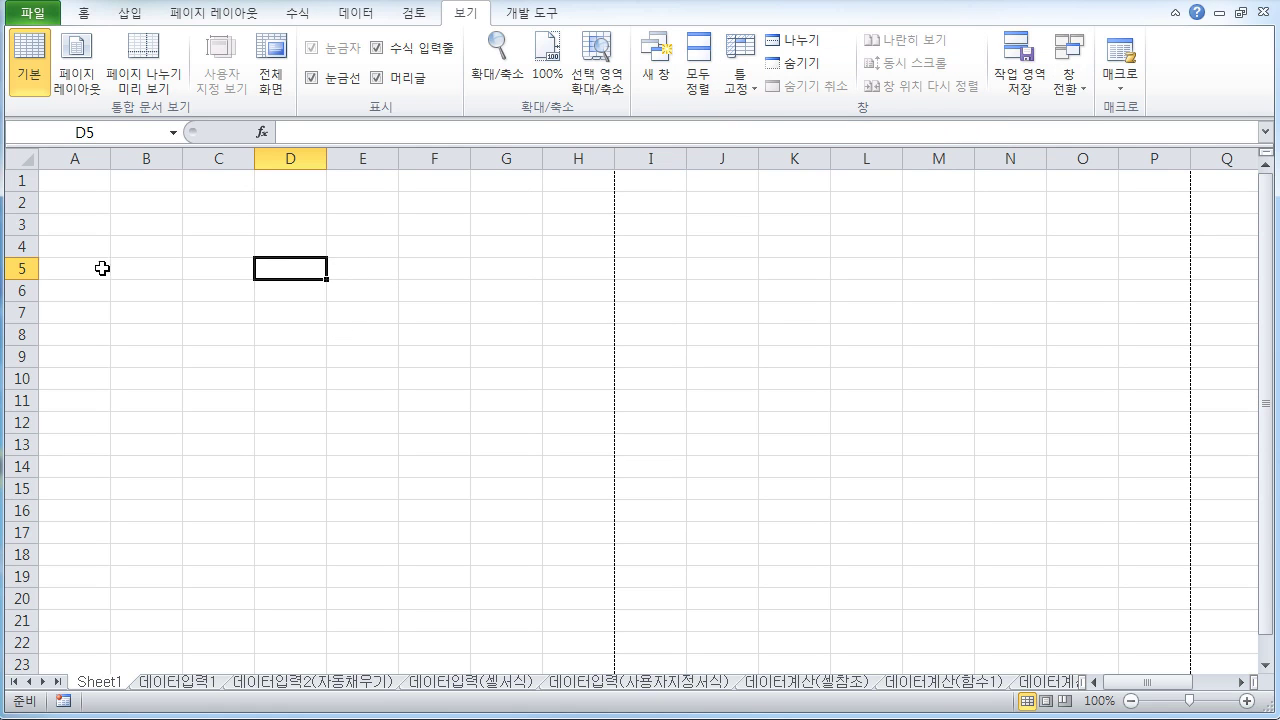
left_click(88, 196)
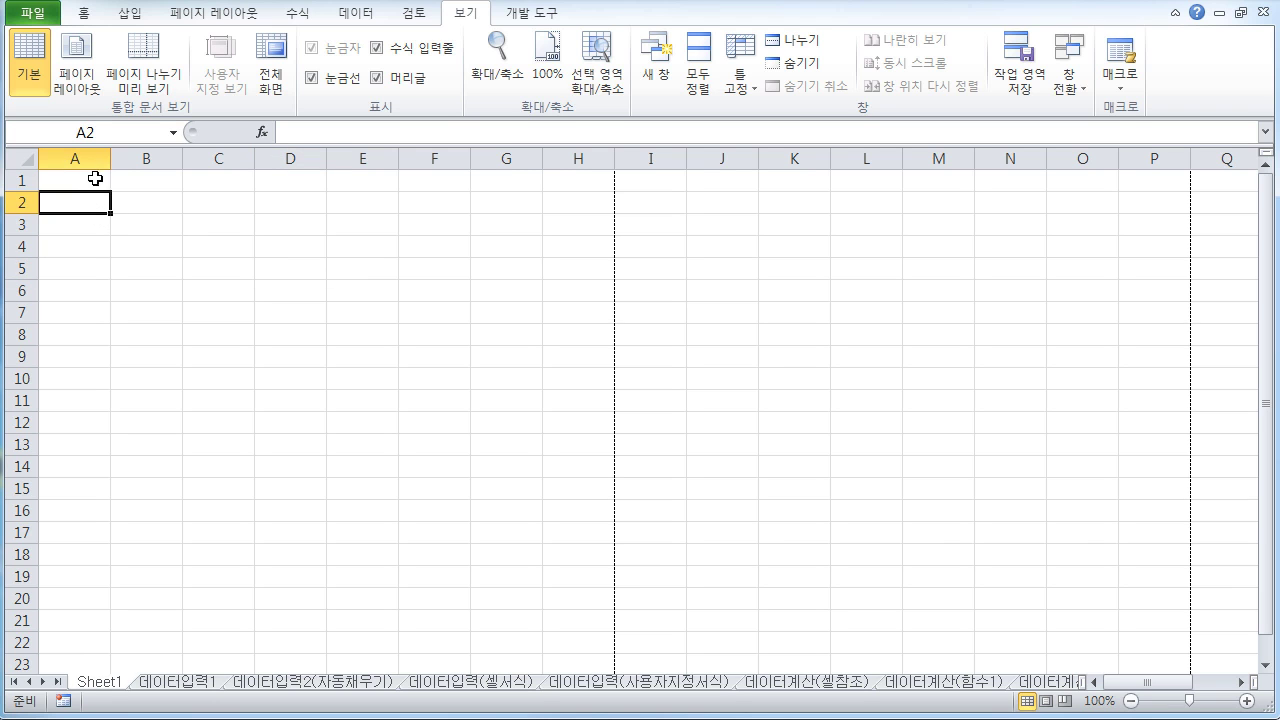
left_click(93, 179)
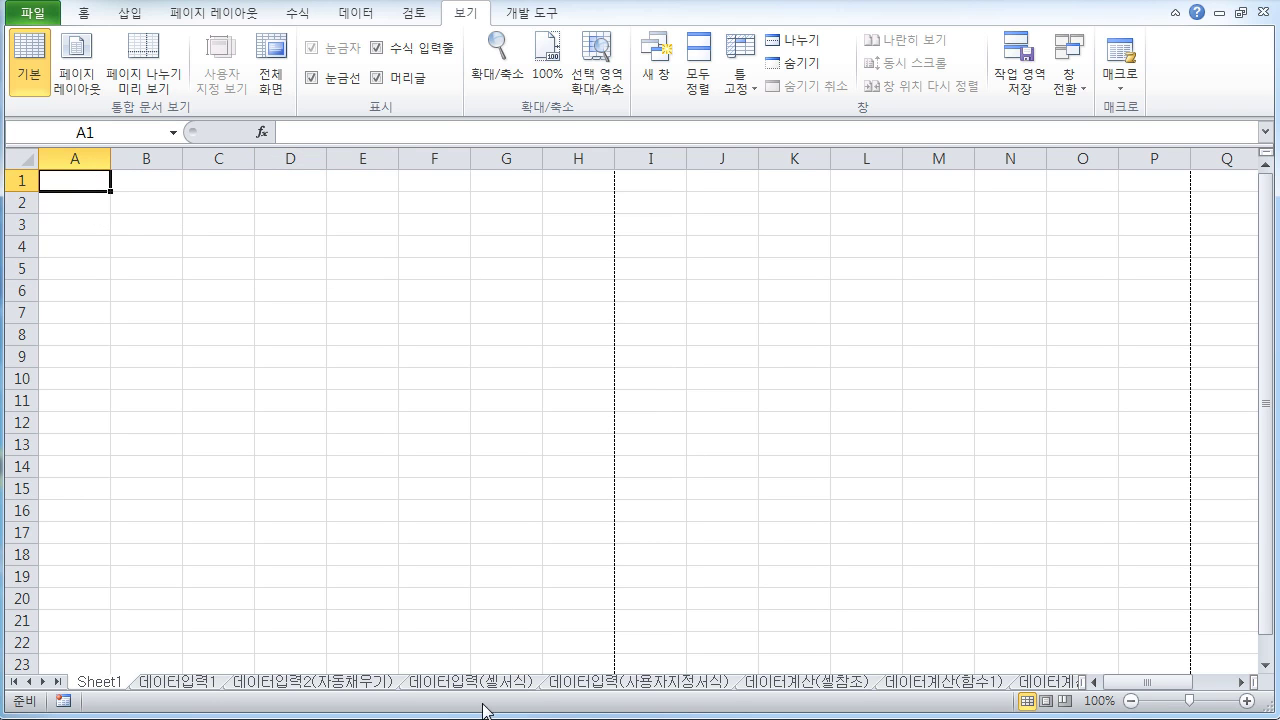
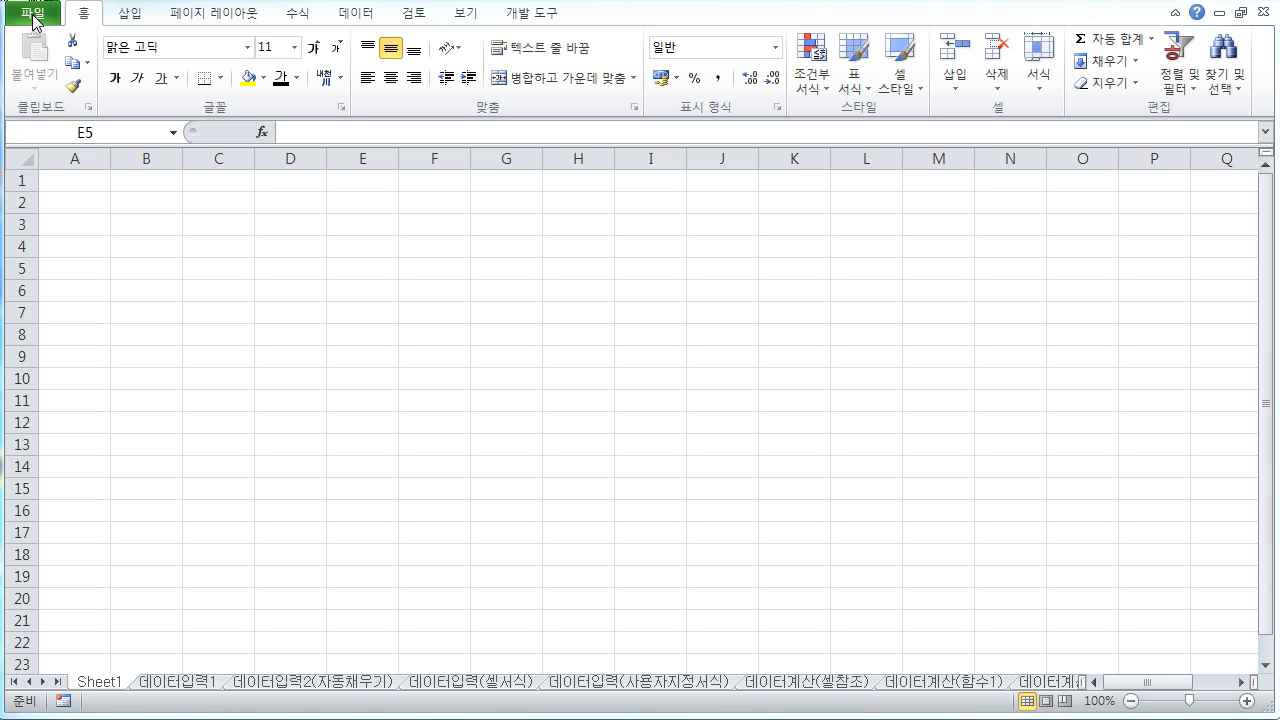
- Open the Excel options and look through the Formulas, Proofing, Save and Advanced categories
left_click(35, 17)
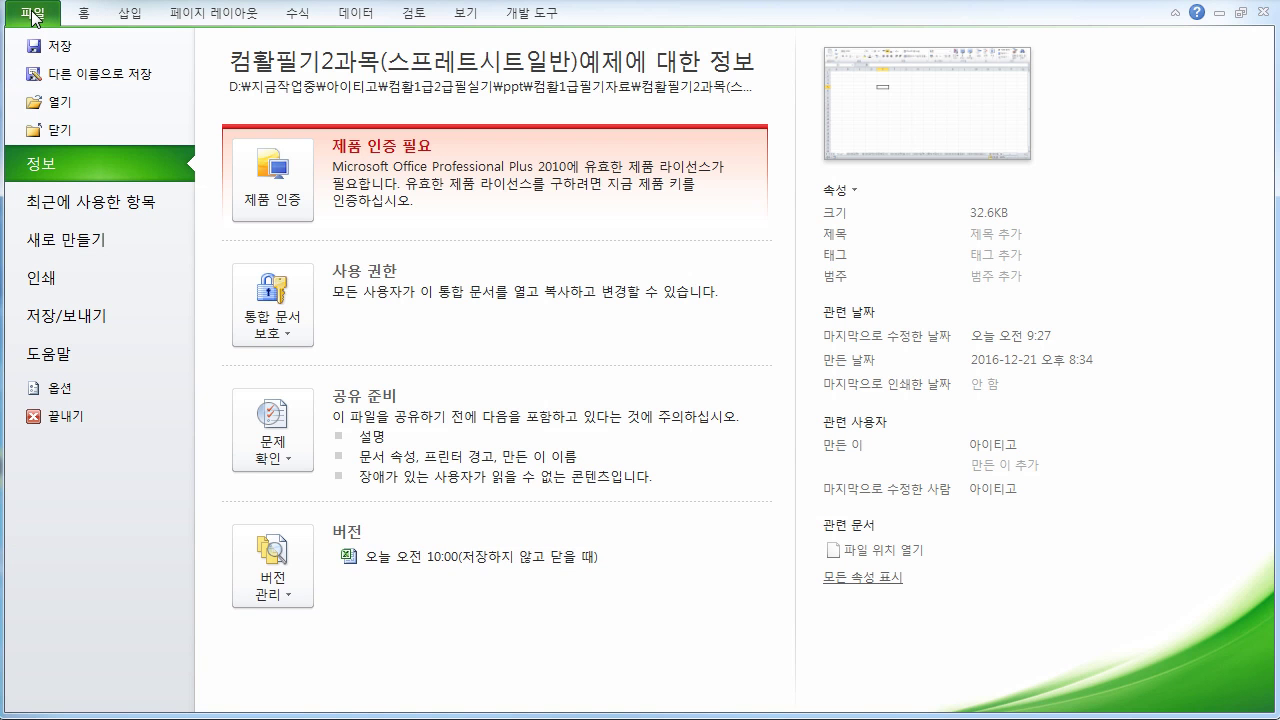
left_click(67, 393)
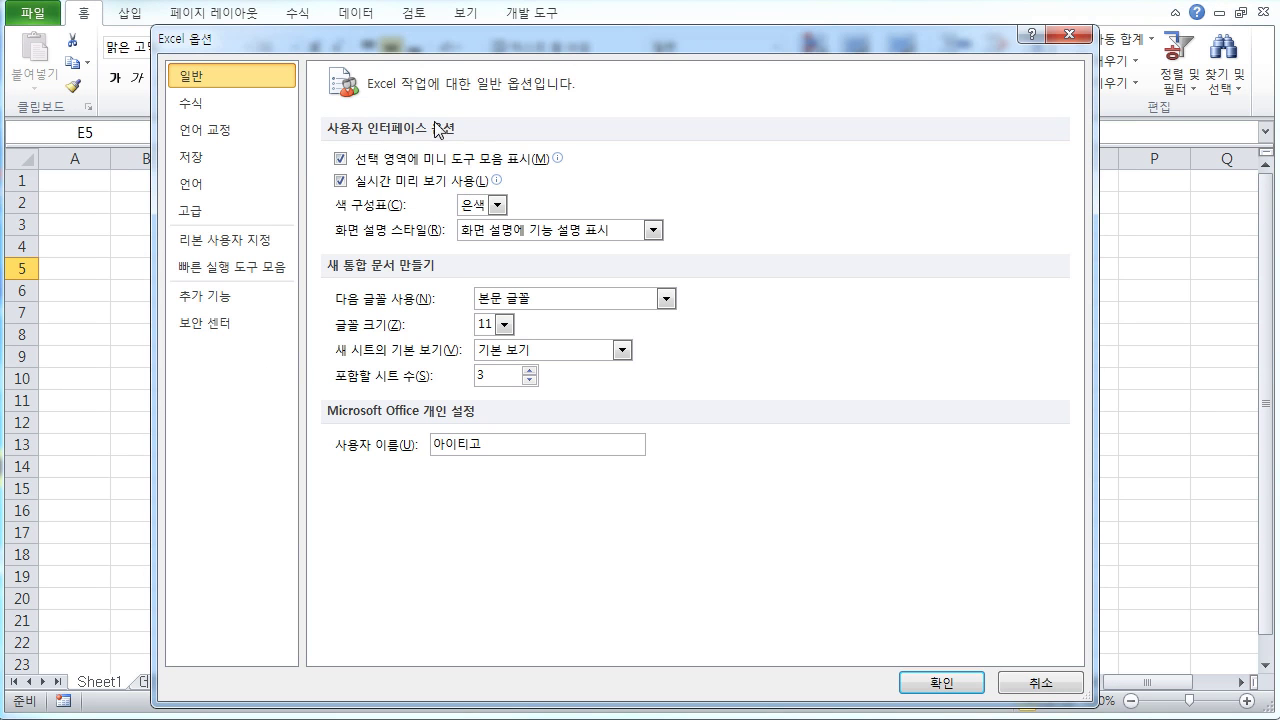
left_click_drag(729, 51, 755, 39)
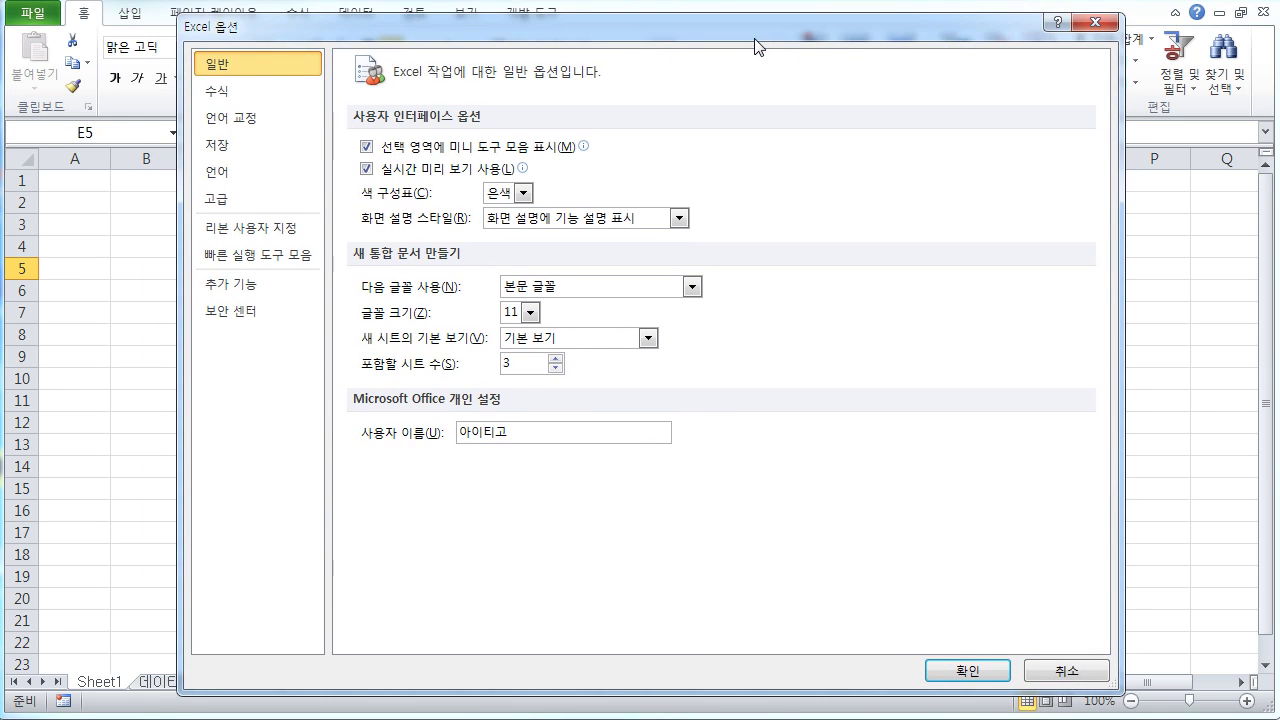
left_click(229, 92)
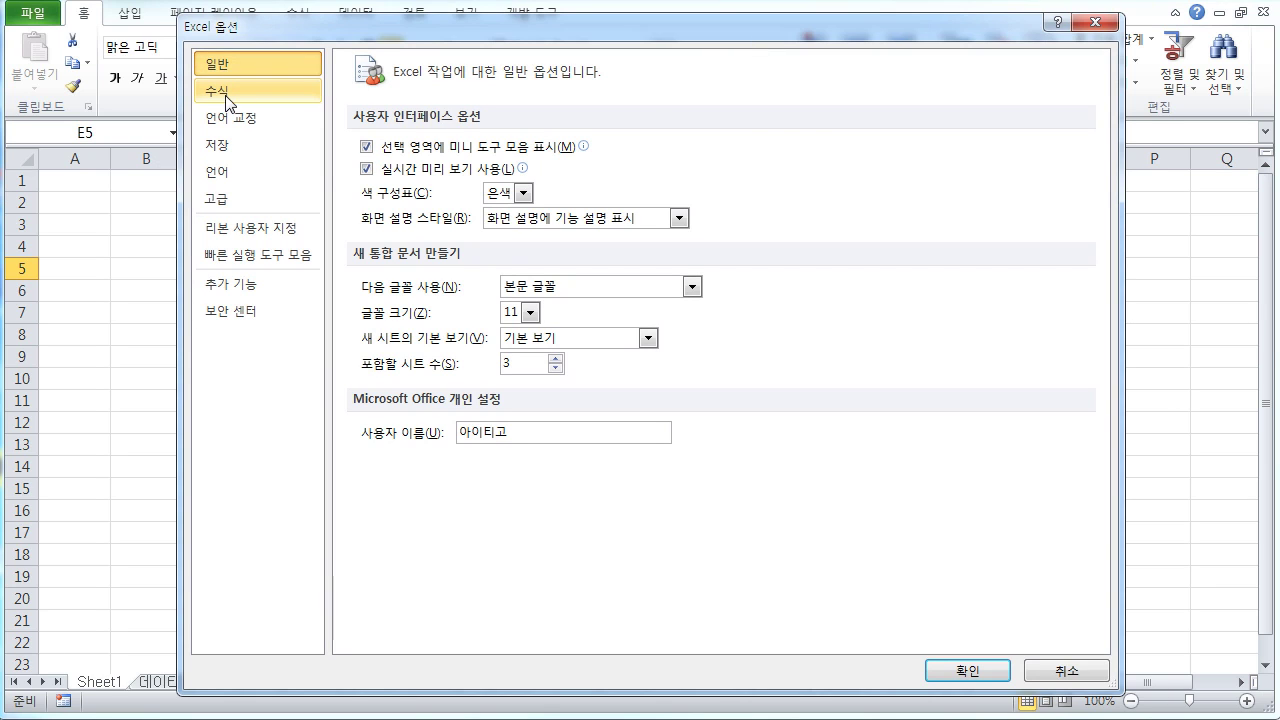
left_click(229, 124)
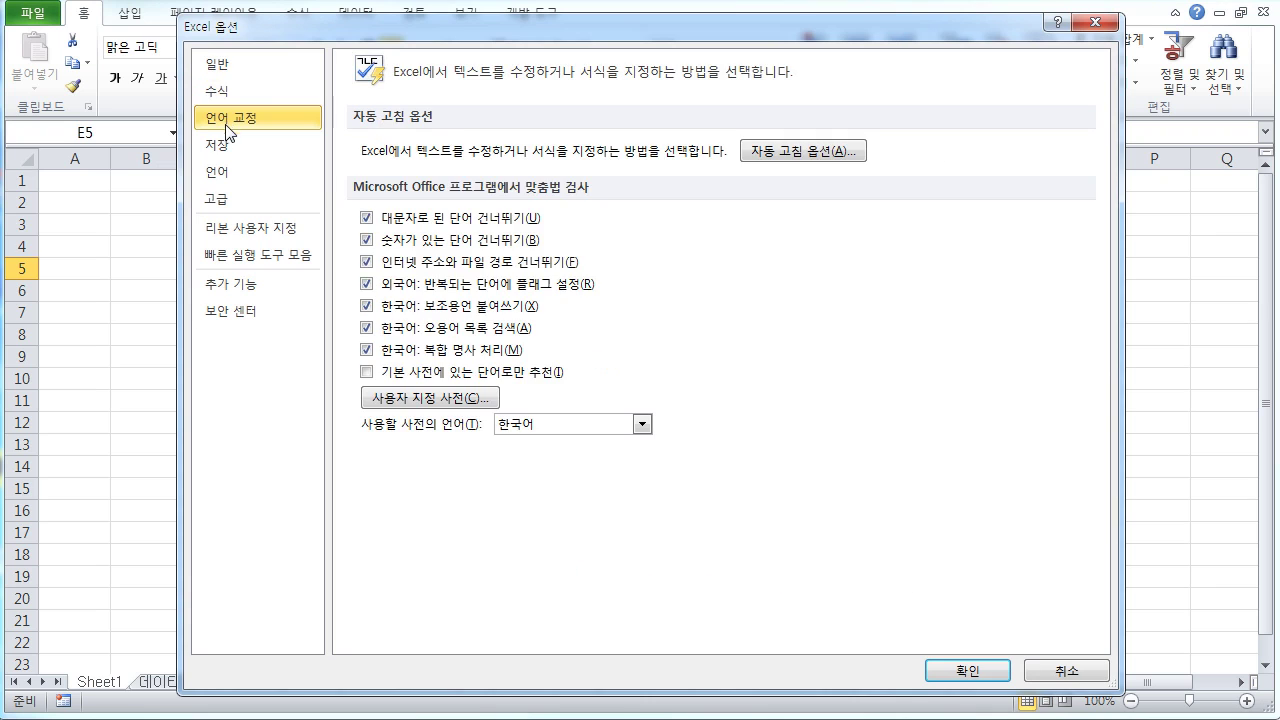
left_click(226, 148)
left_click(222, 206)
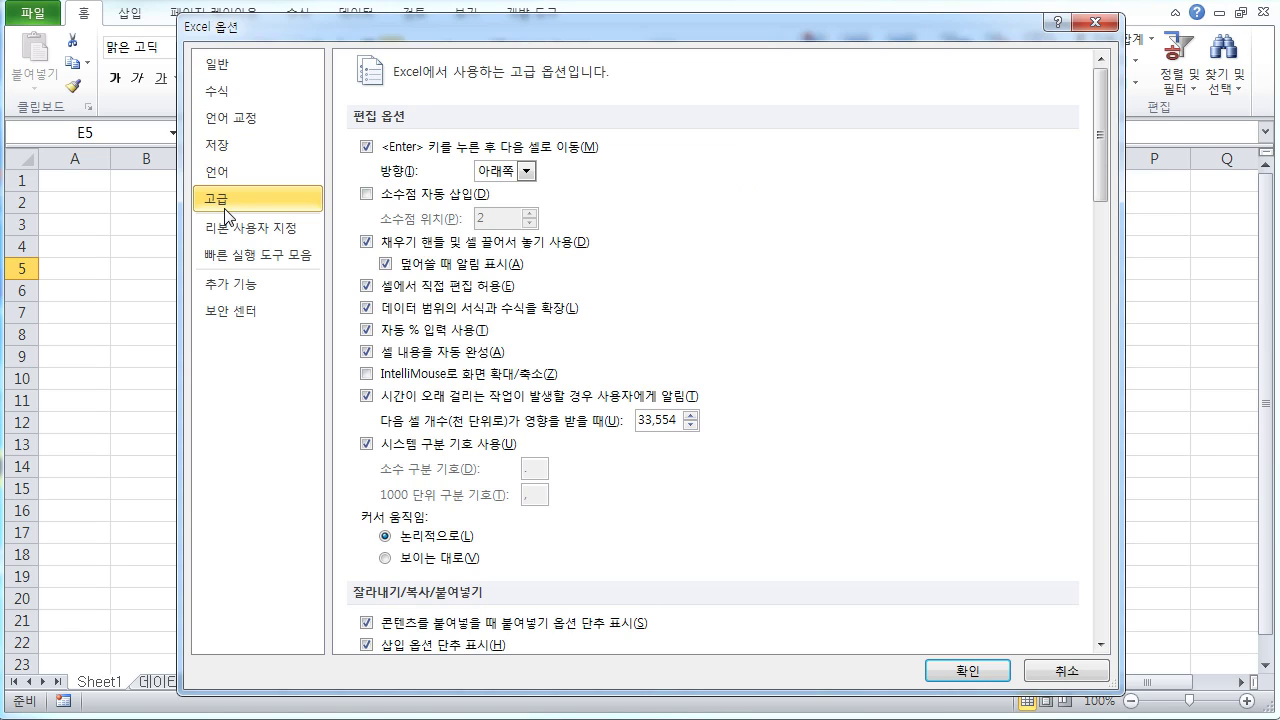
- Examine the General user interface and new workbook options, and the Formulas calculation and error-checking options
left_click(250, 82)
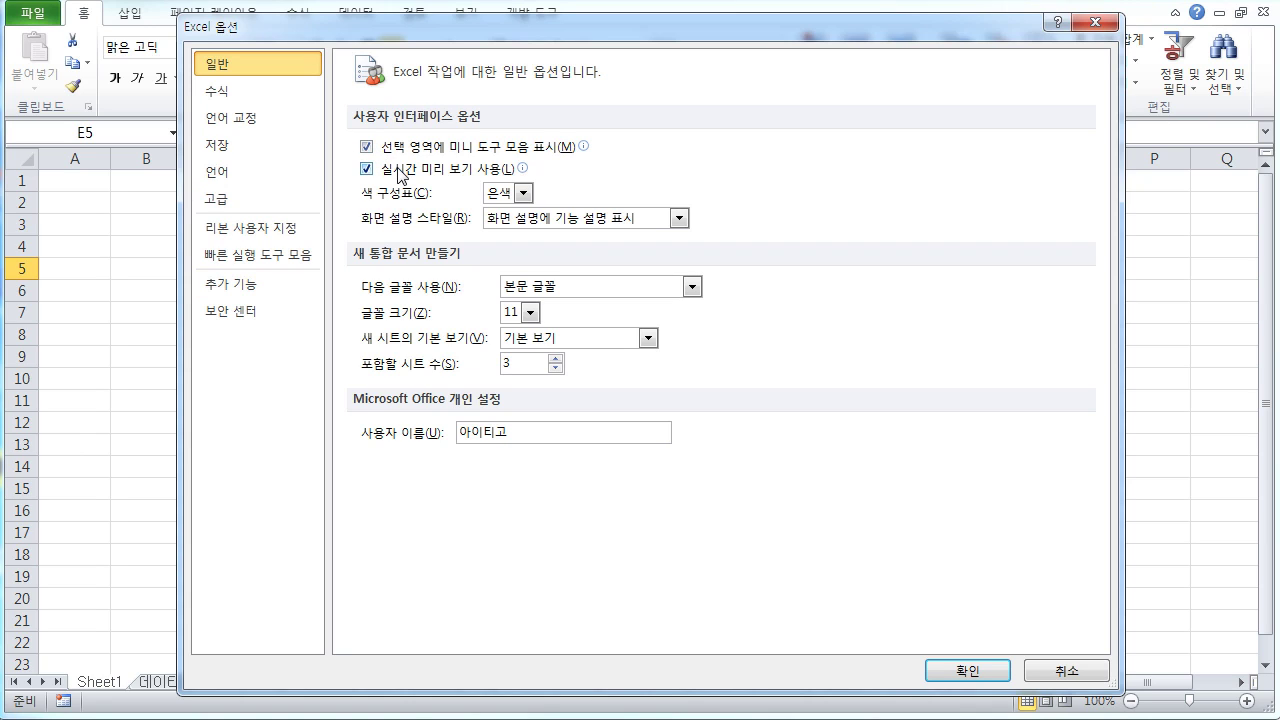
mouse_move(401, 176)
left_click(219, 91)
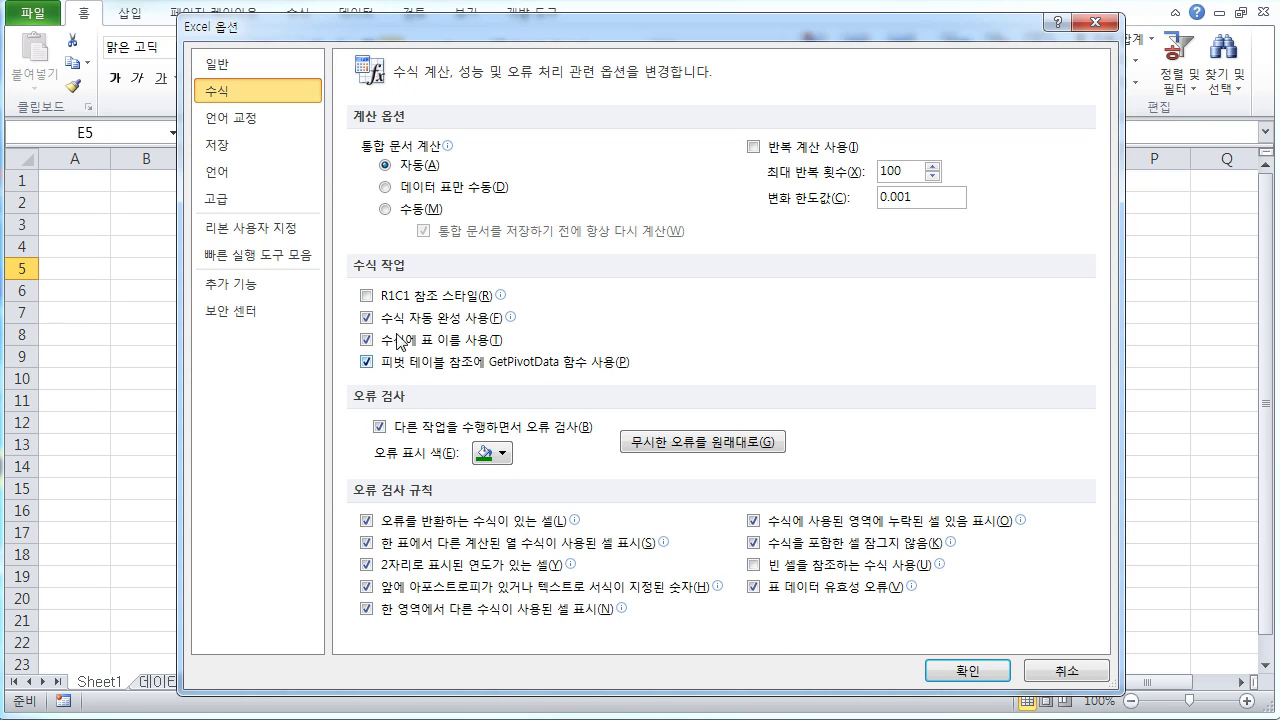
- Examine the AutoCorrect settings under Proofing, including the (ks) replacement entry, and cancel without changes
left_click(266, 131)
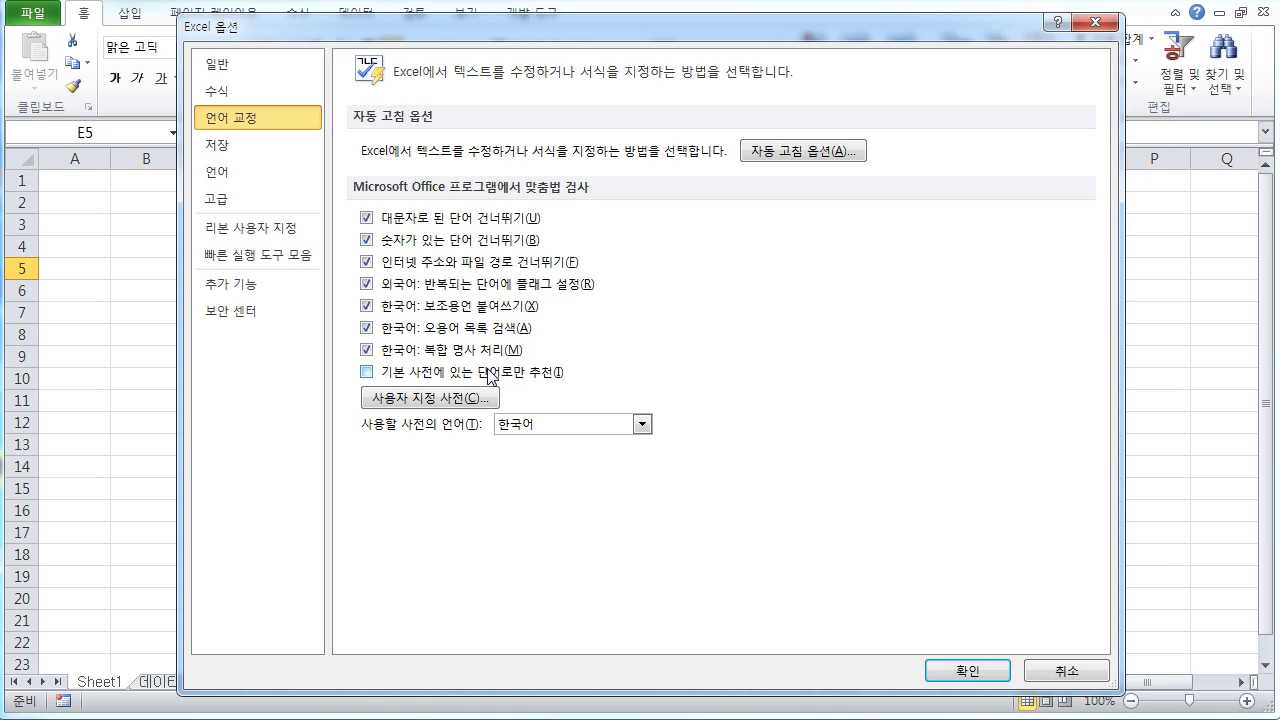
left_click(785, 164)
left_click_drag(894, 229, 714, 183)
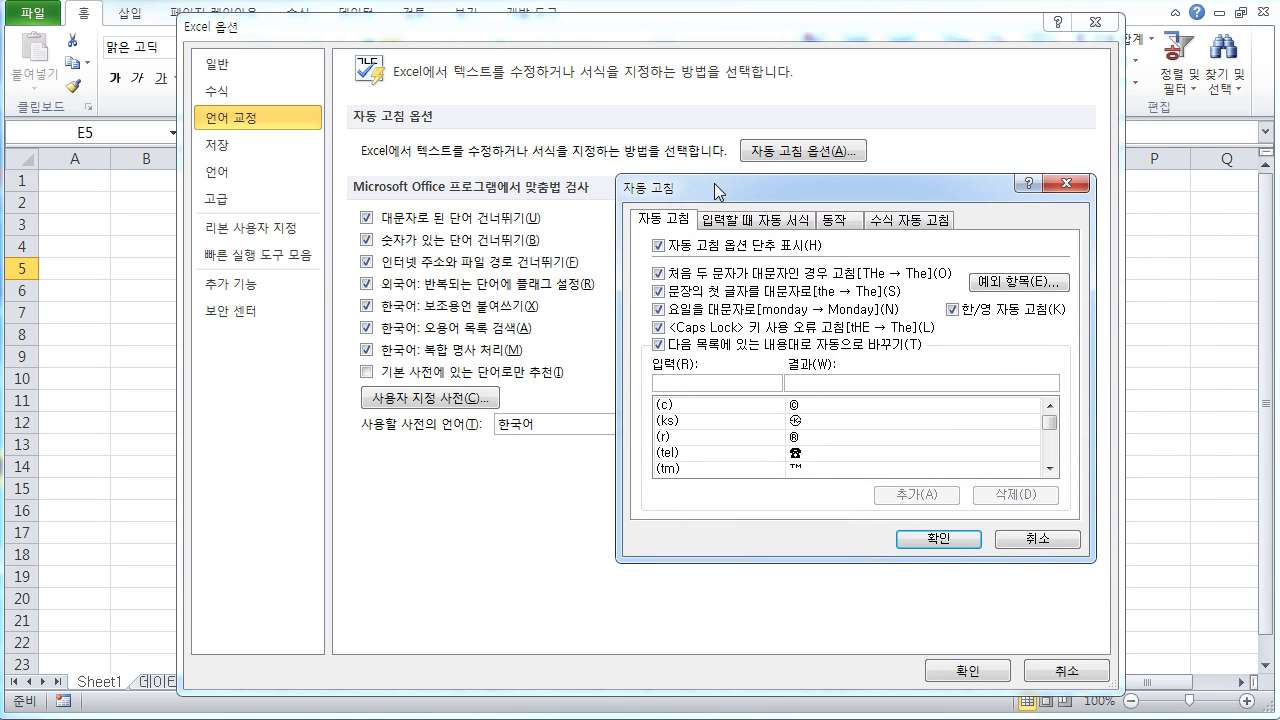
left_click(716, 422)
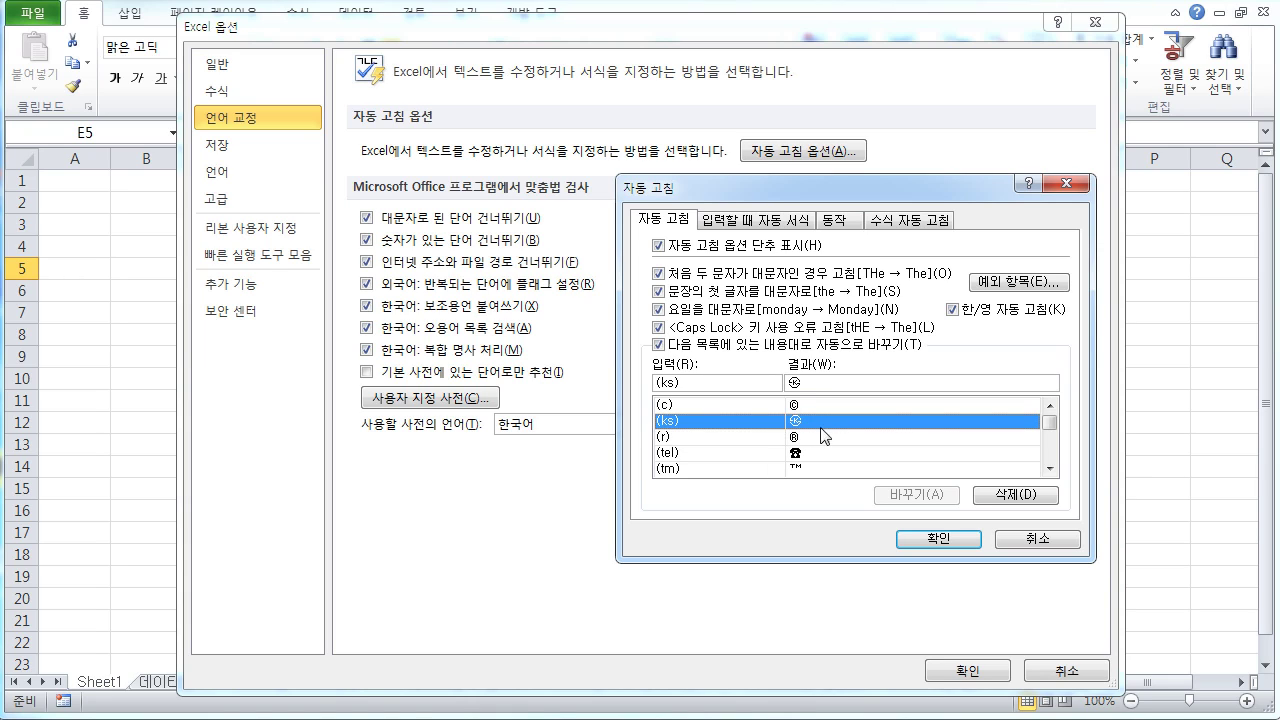
left_click(1018, 541)
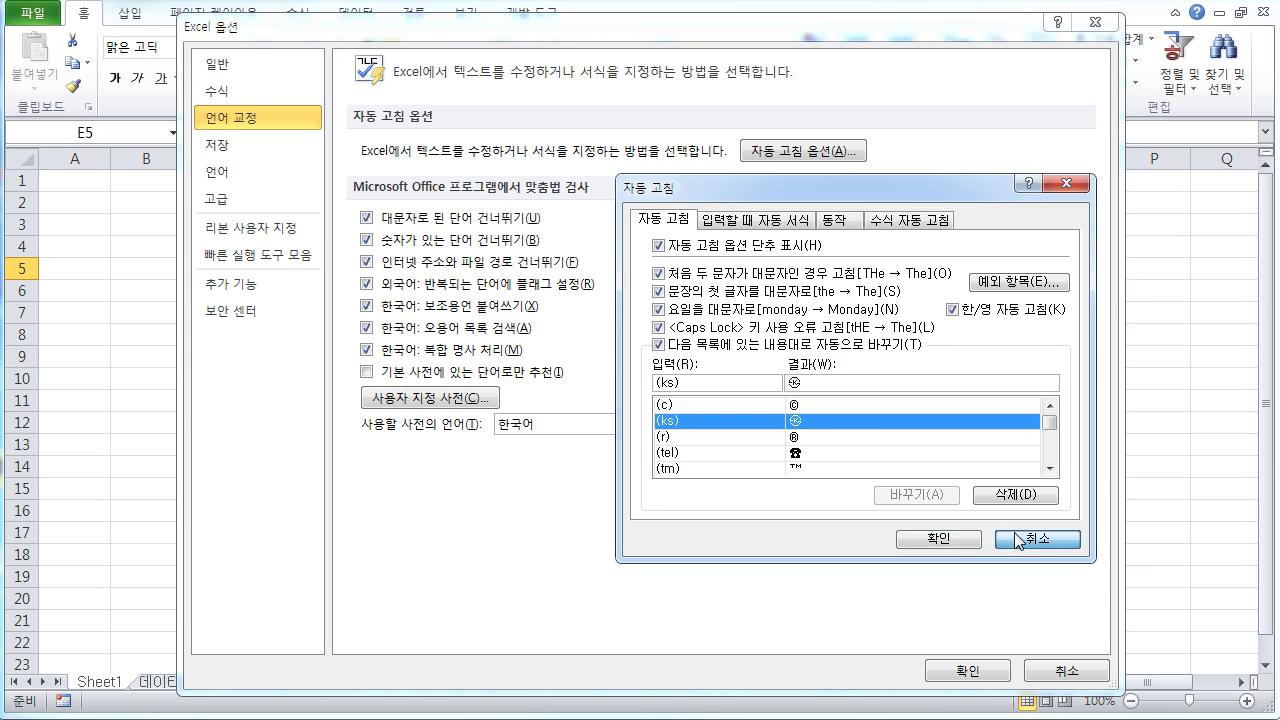
- Examine the default file formats offered for saving workbooks, and view the Language options
left_click(292, 147)
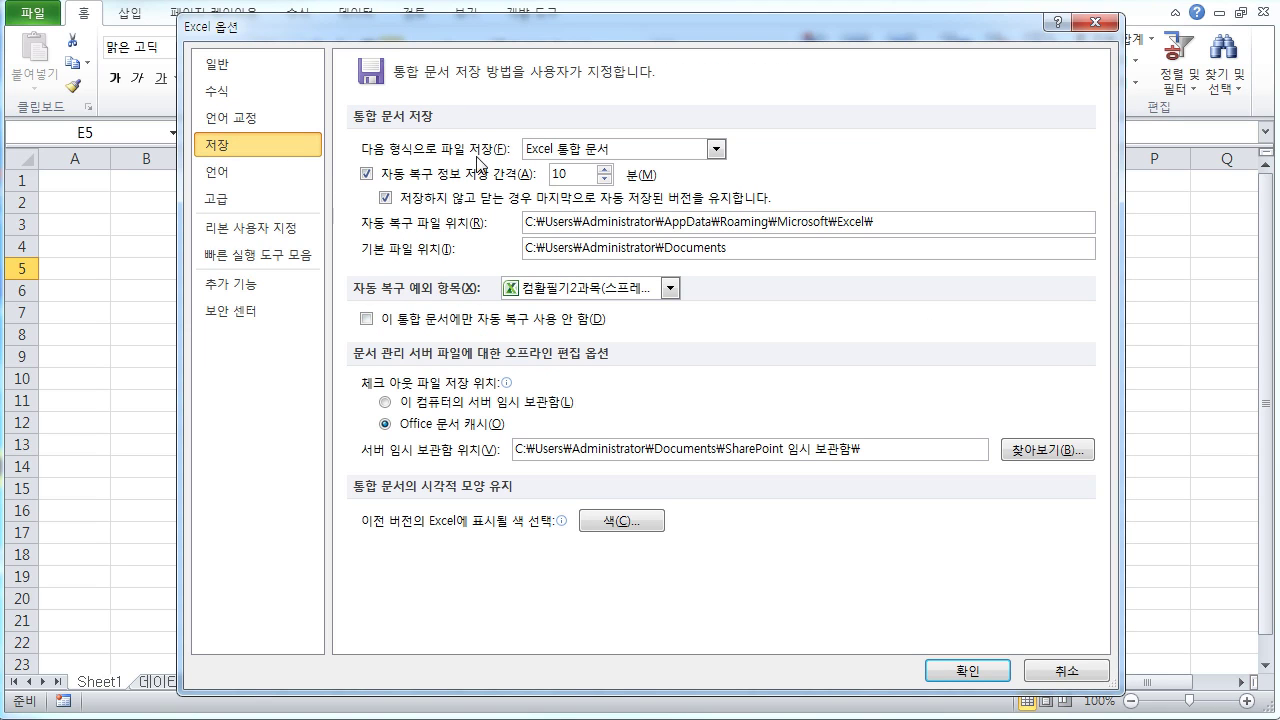
left_click(716, 149)
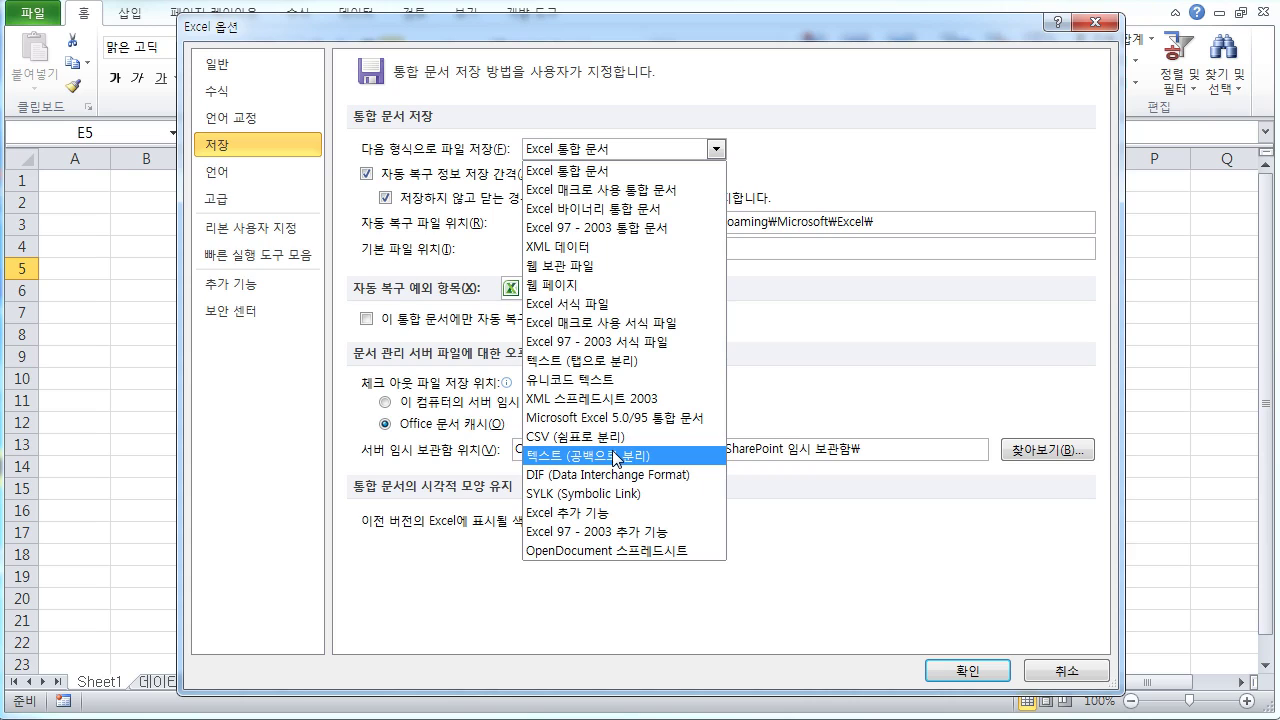
left_click(756, 588)
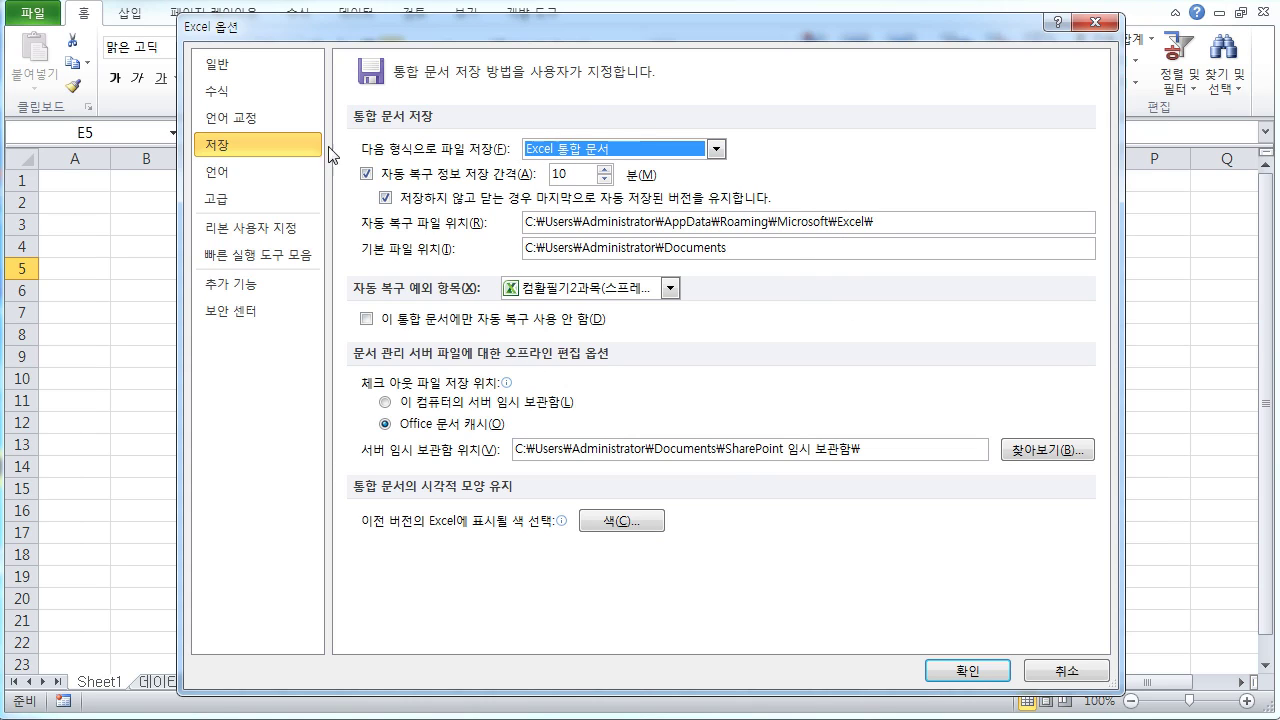
left_click(244, 174)
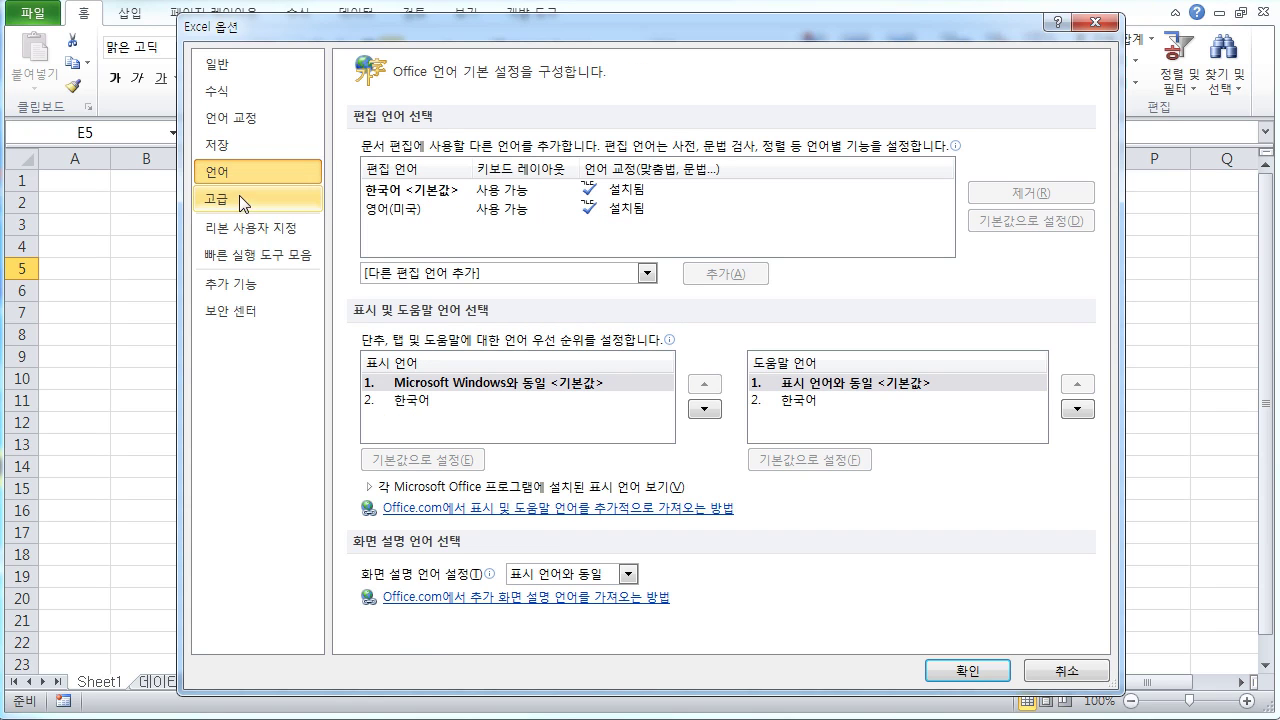
- Examine the Advanced options from the editing settings down to Lotus compatibility, and close the Excel options without changes
left_click(241, 205)
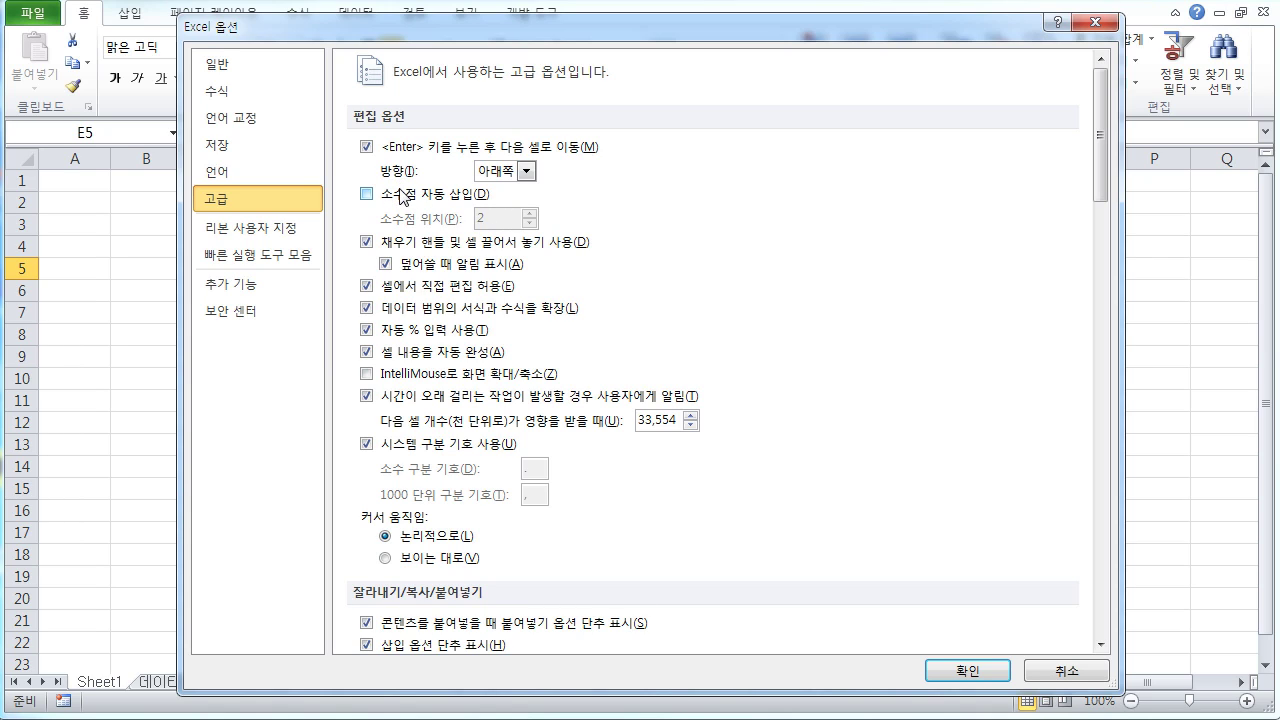
scroll(846, 350, "down", 5)
scroll(846, 357, "down", 4)
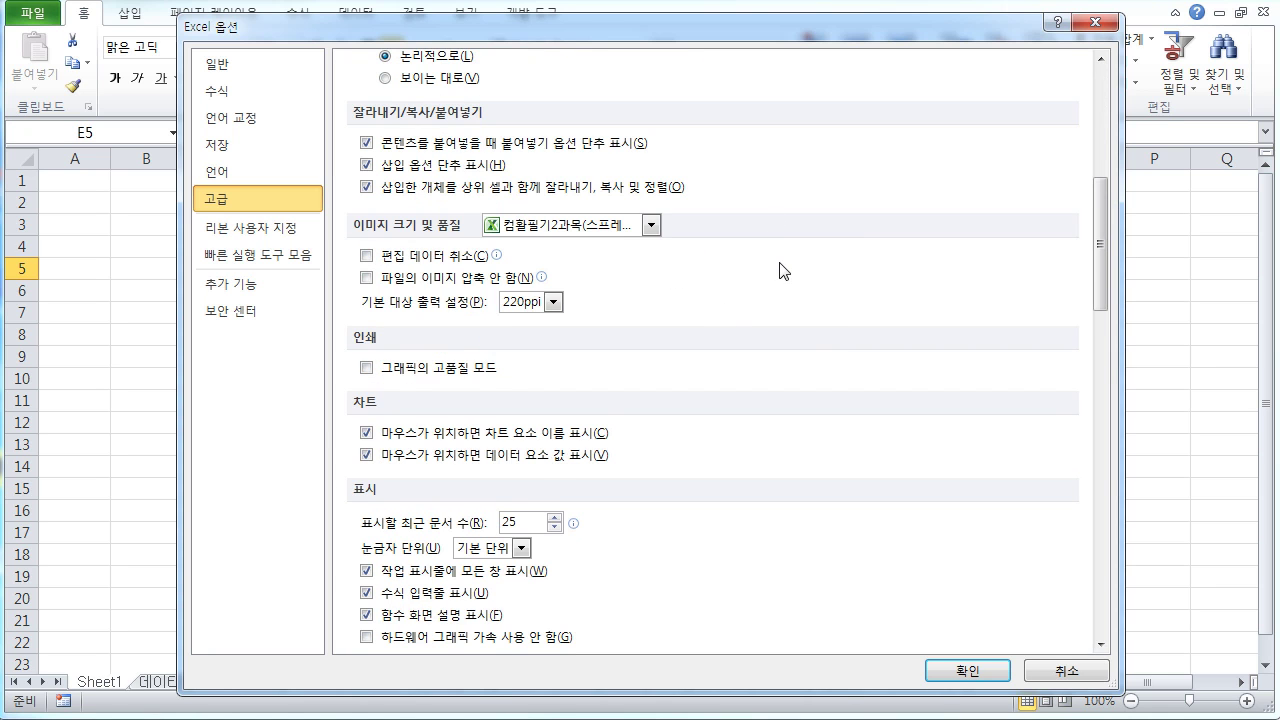
scroll(779, 270, "down", 3)
scroll(783, 285, "down", 4)
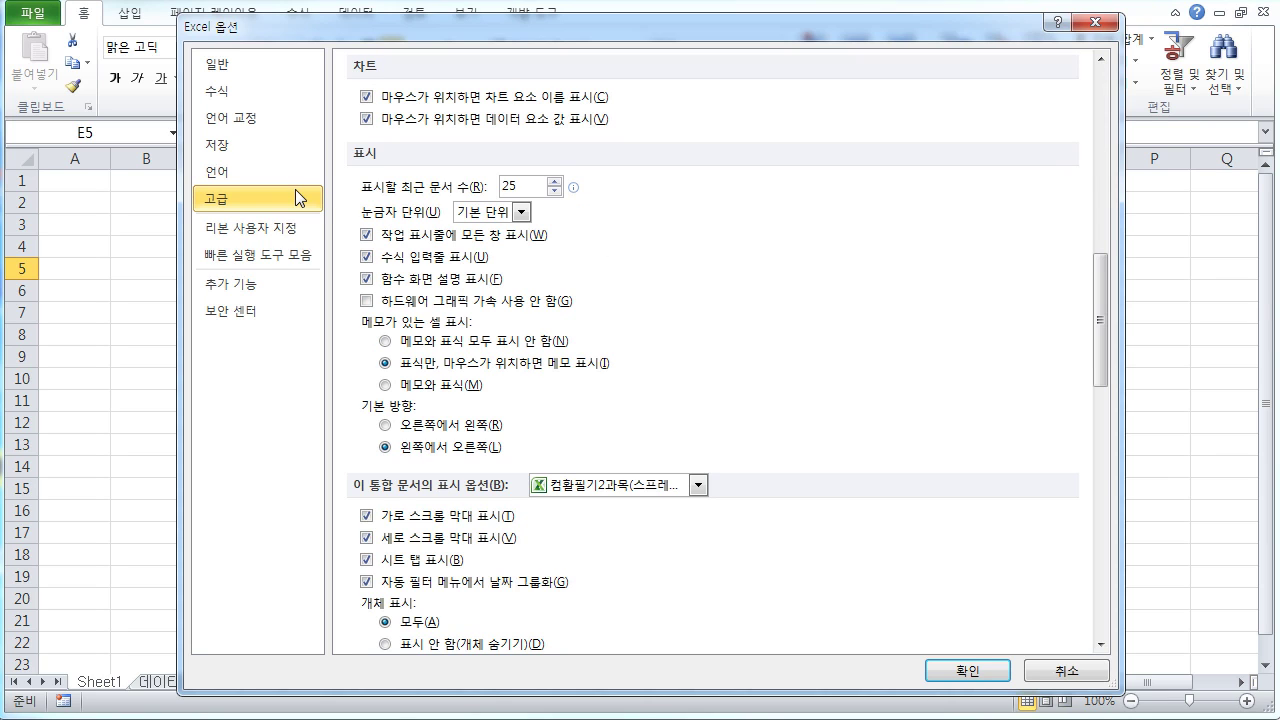
scroll(730, 212, "down", 4)
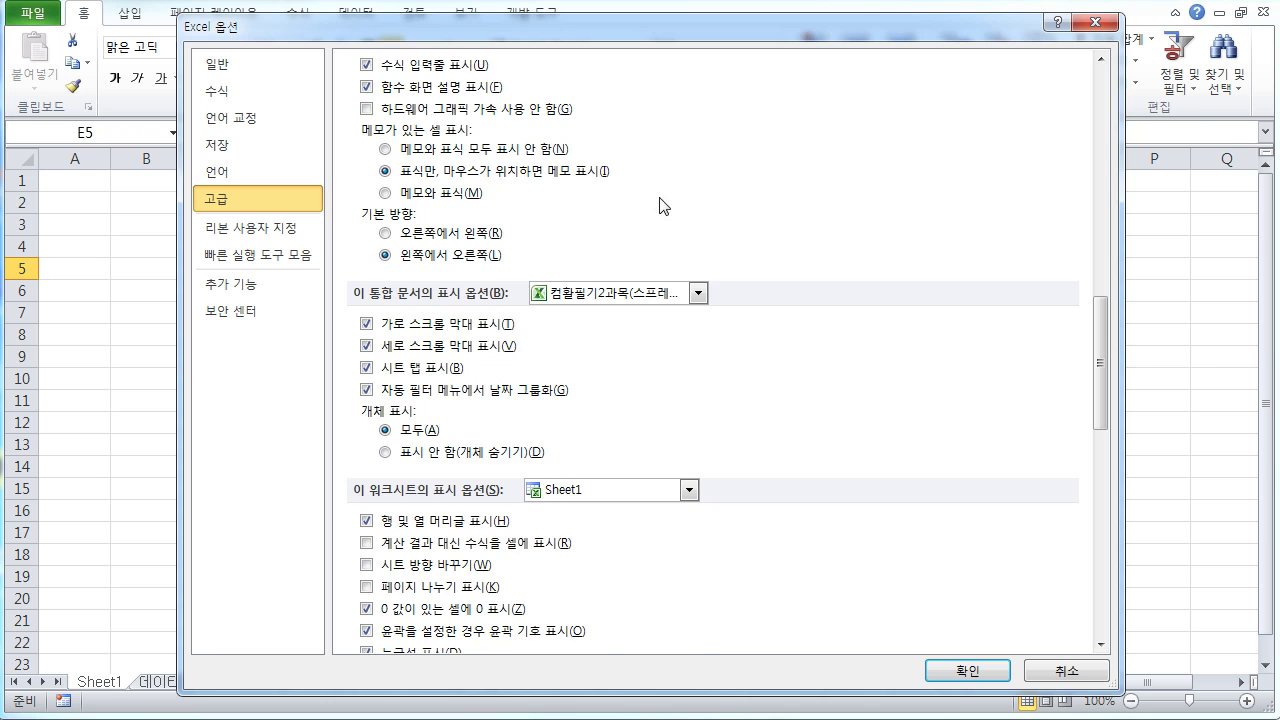
scroll(659, 201, "down", 4)
scroll(686, 289, "down", 7)
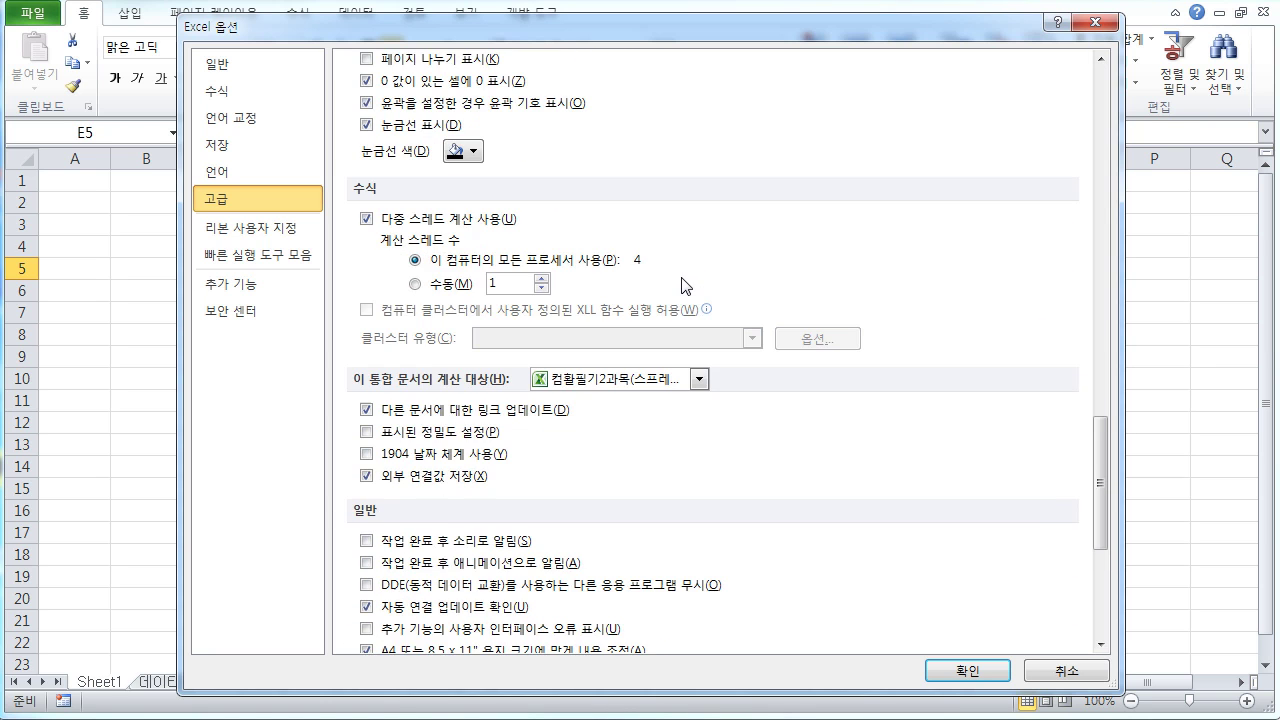
scroll(686, 284, "down", 8)
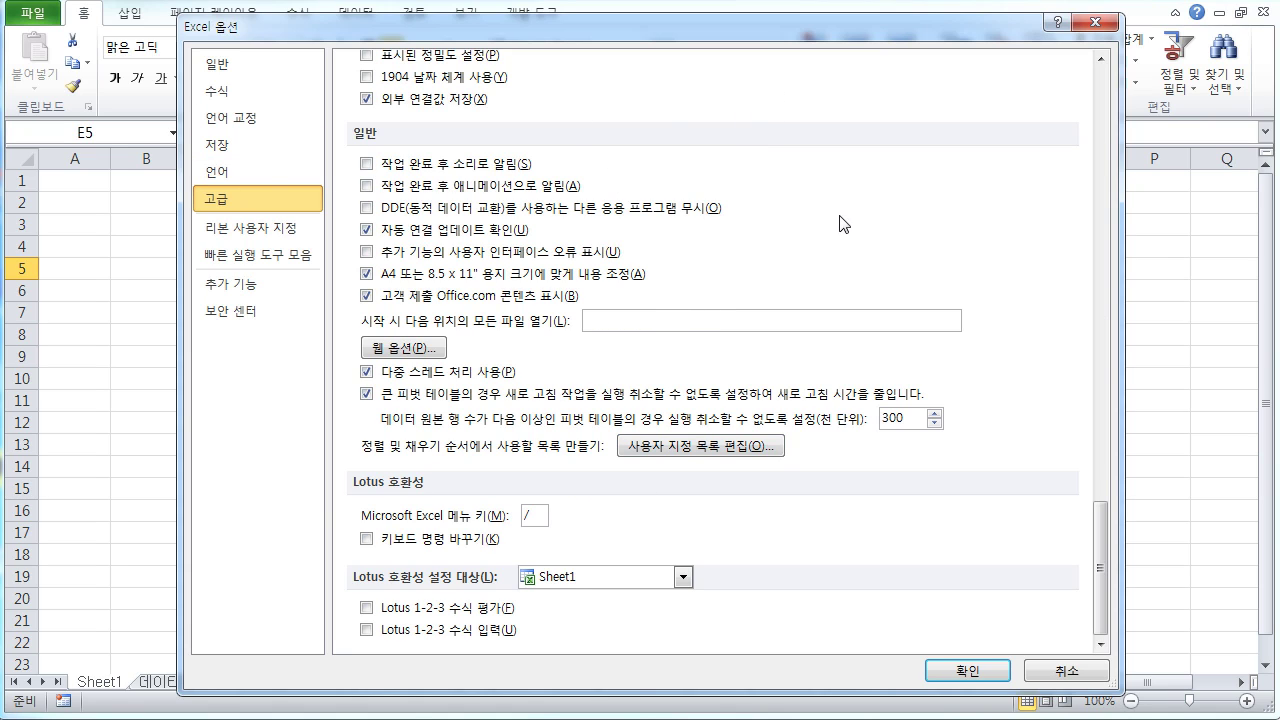
scroll(840, 225, "up", 4)
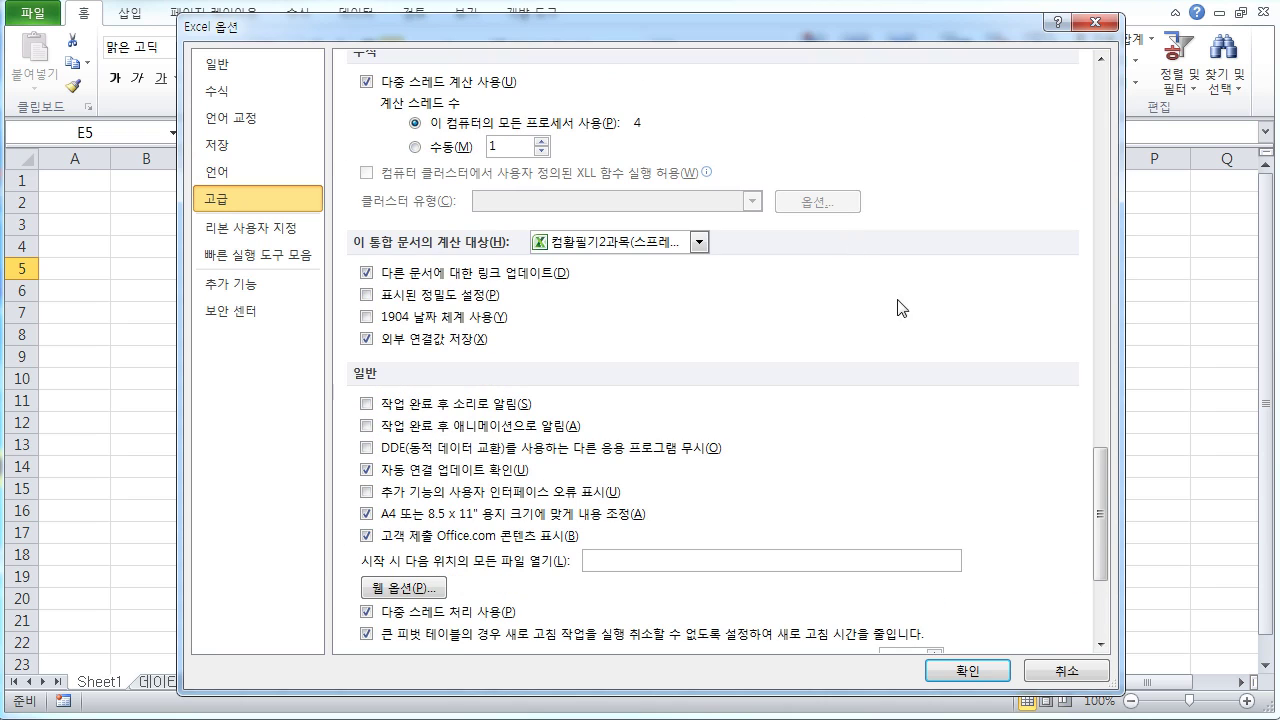
scroll(932, 287, "up", 3)
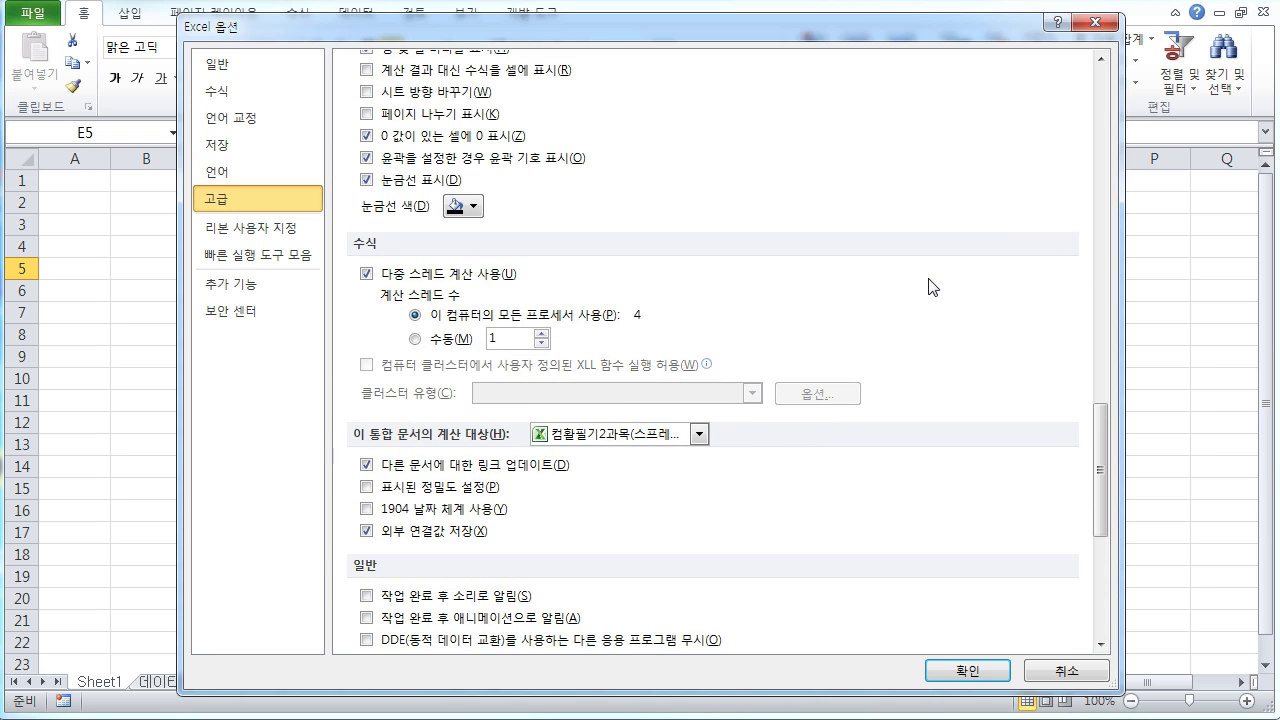
left_click(1085, 22)
- Select single cells on Sheet1 one at a time, starting with H7 and finishing on I5
left_click(601, 318)
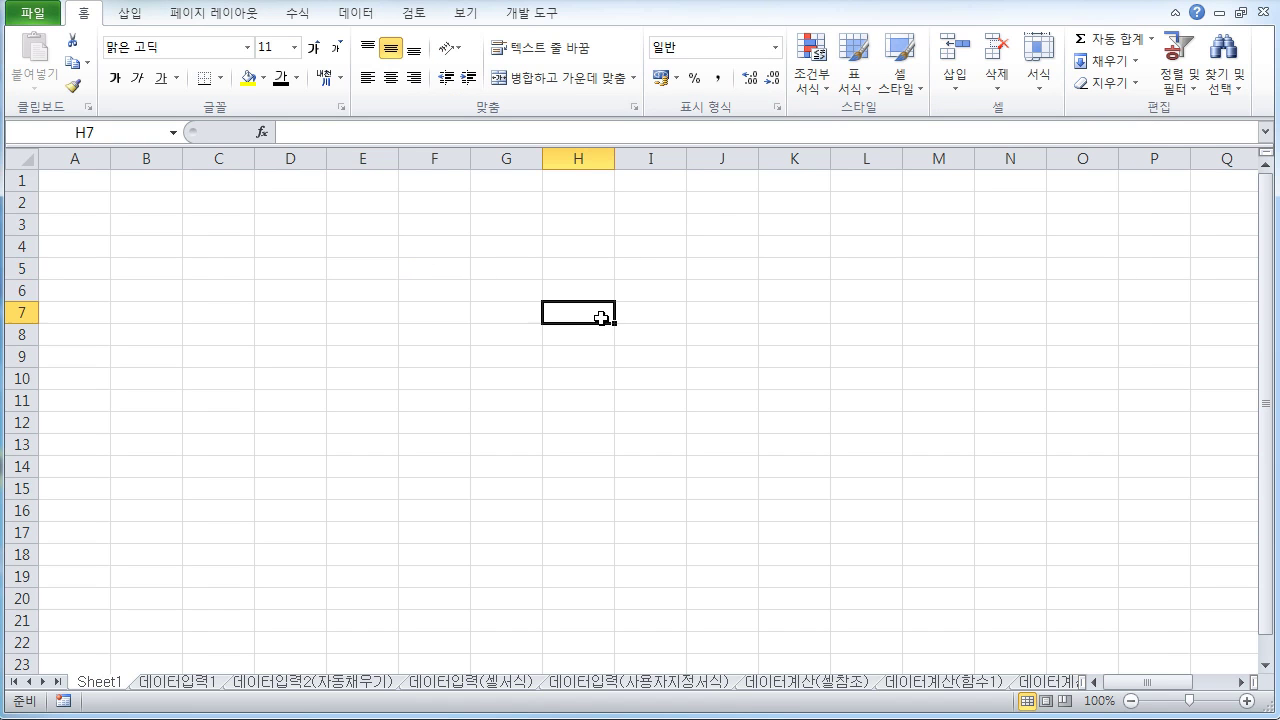
left_click(249, 269)
left_click(494, 265)
left_click(636, 268)
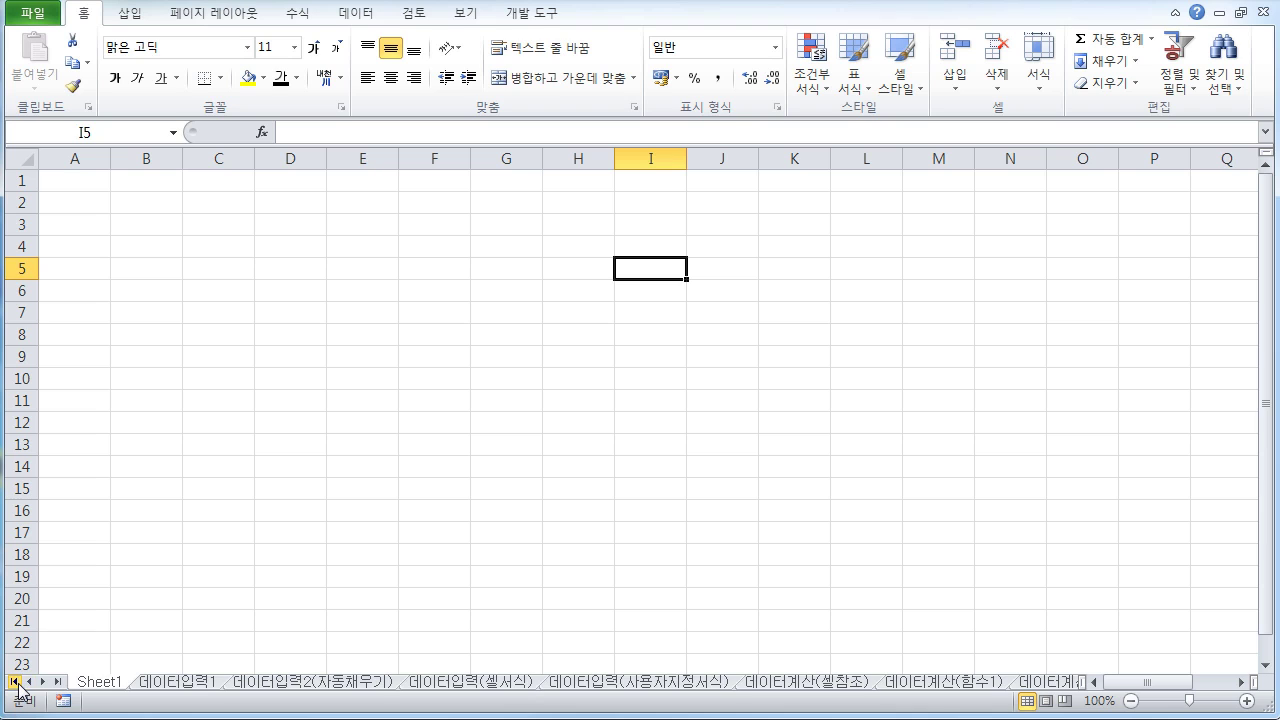
- Bring the last sheet tabs of the workbook into view and return to the first ones
left_click(58, 682)
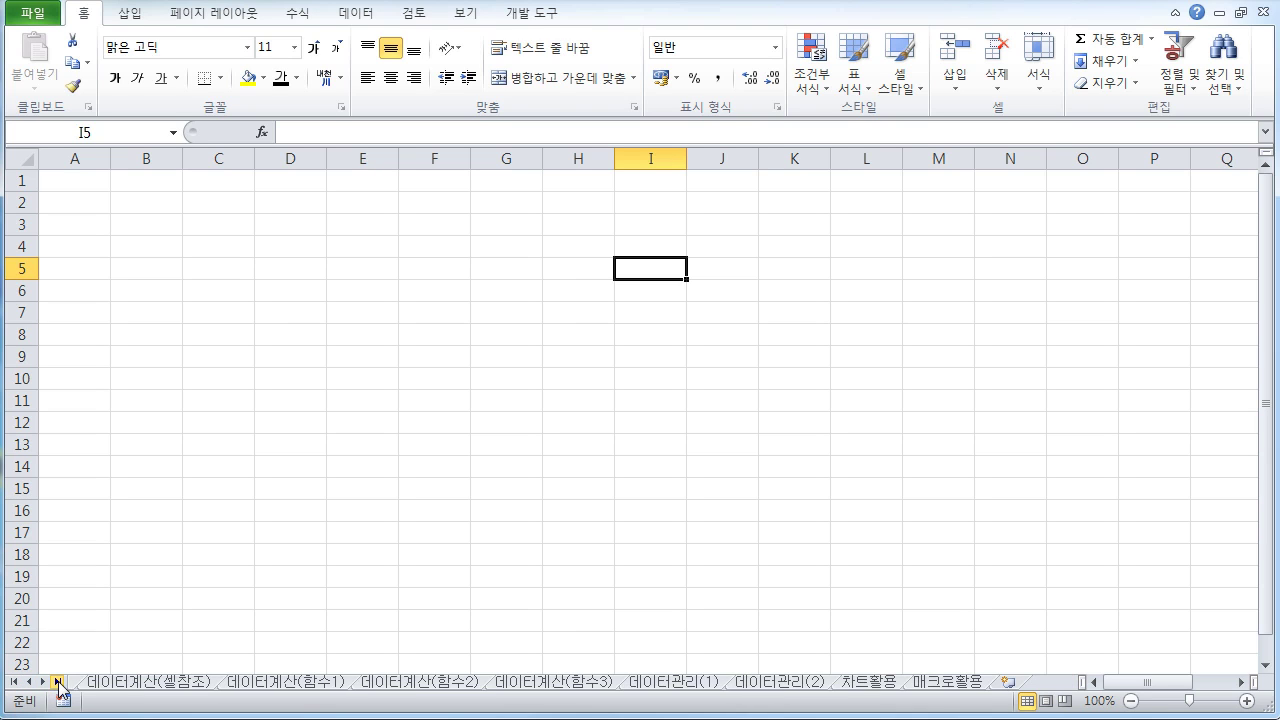
left_click(29, 681)
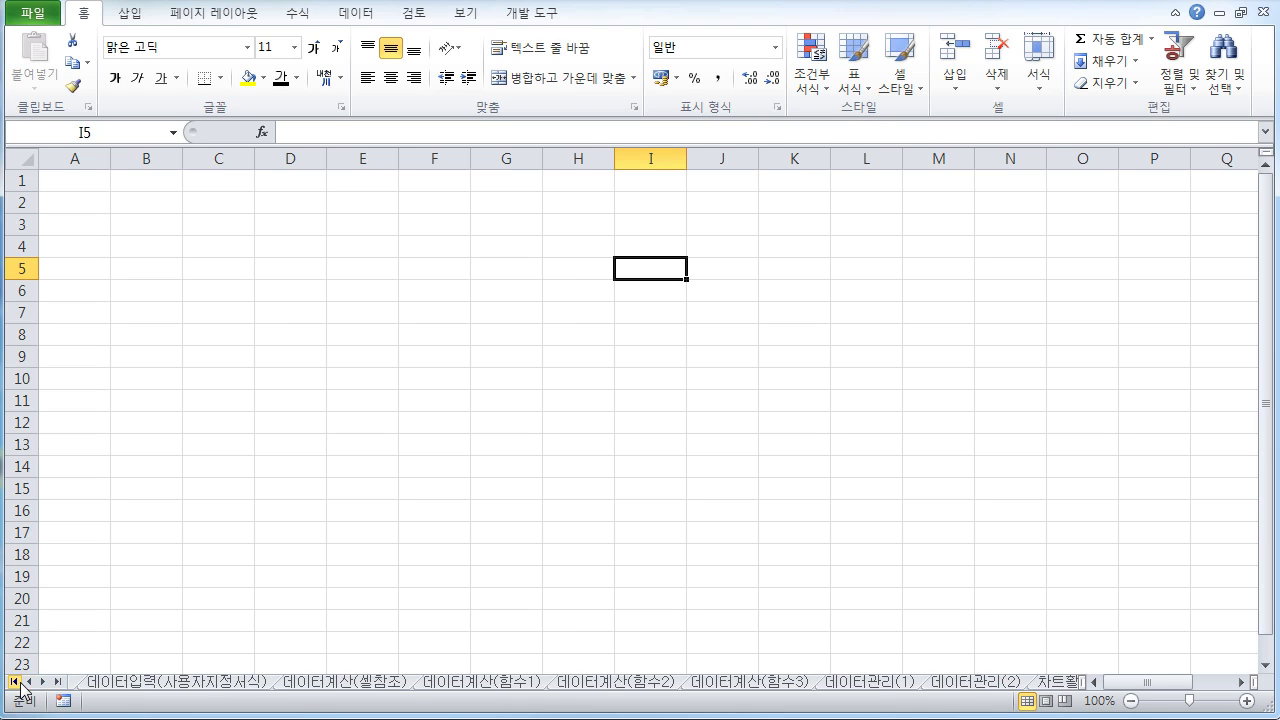
left_click(14, 681)
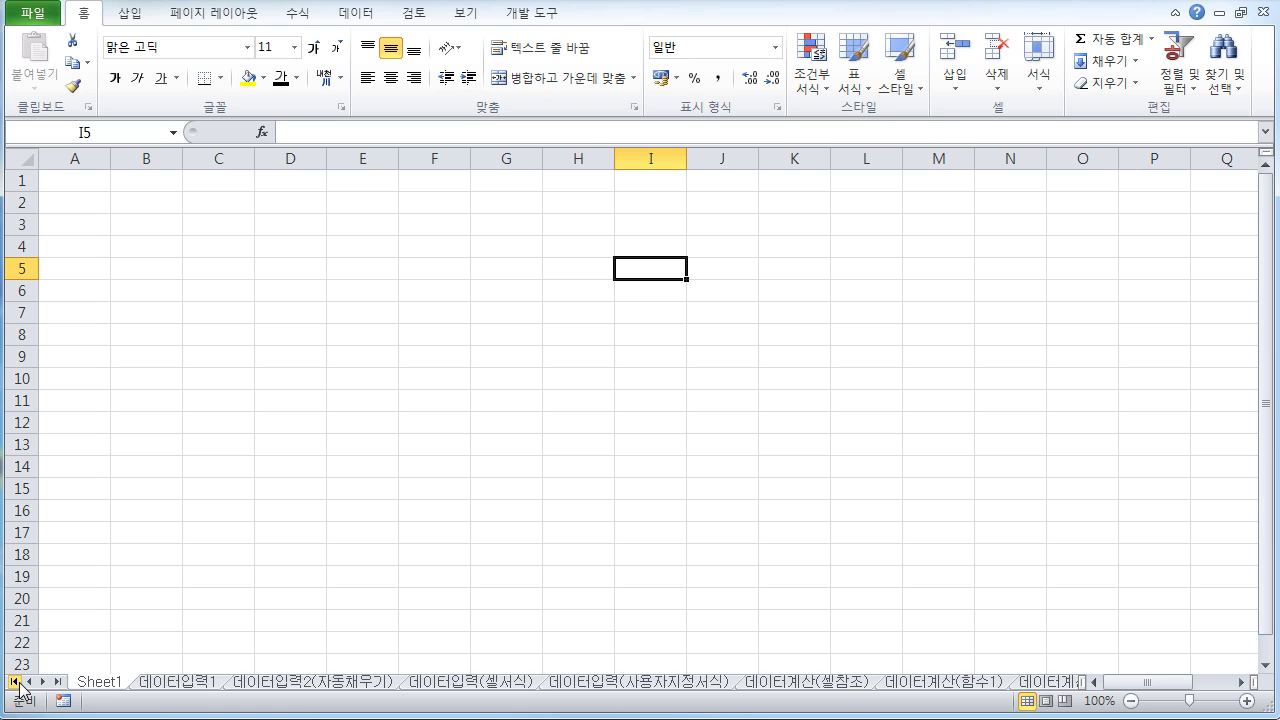
- View the sheet commands available for Sheet1 without applying any, and select cell E10
right_click(122, 693)
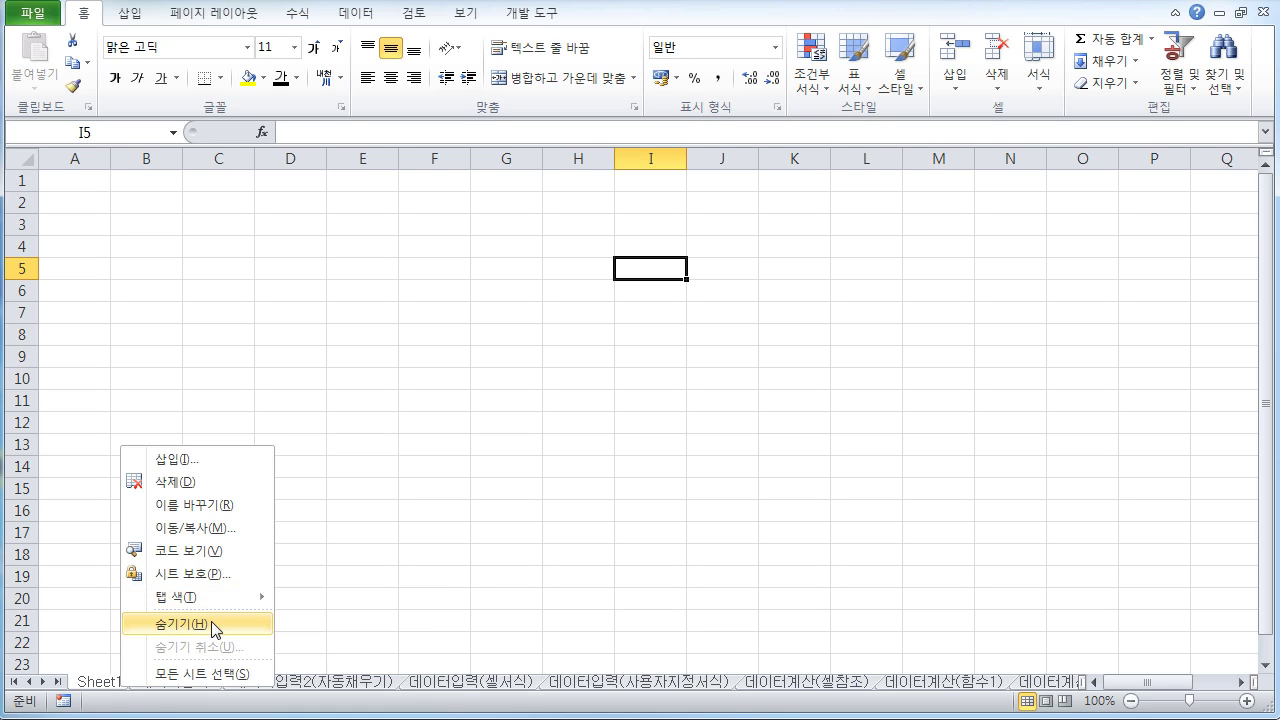
left_click(428, 432)
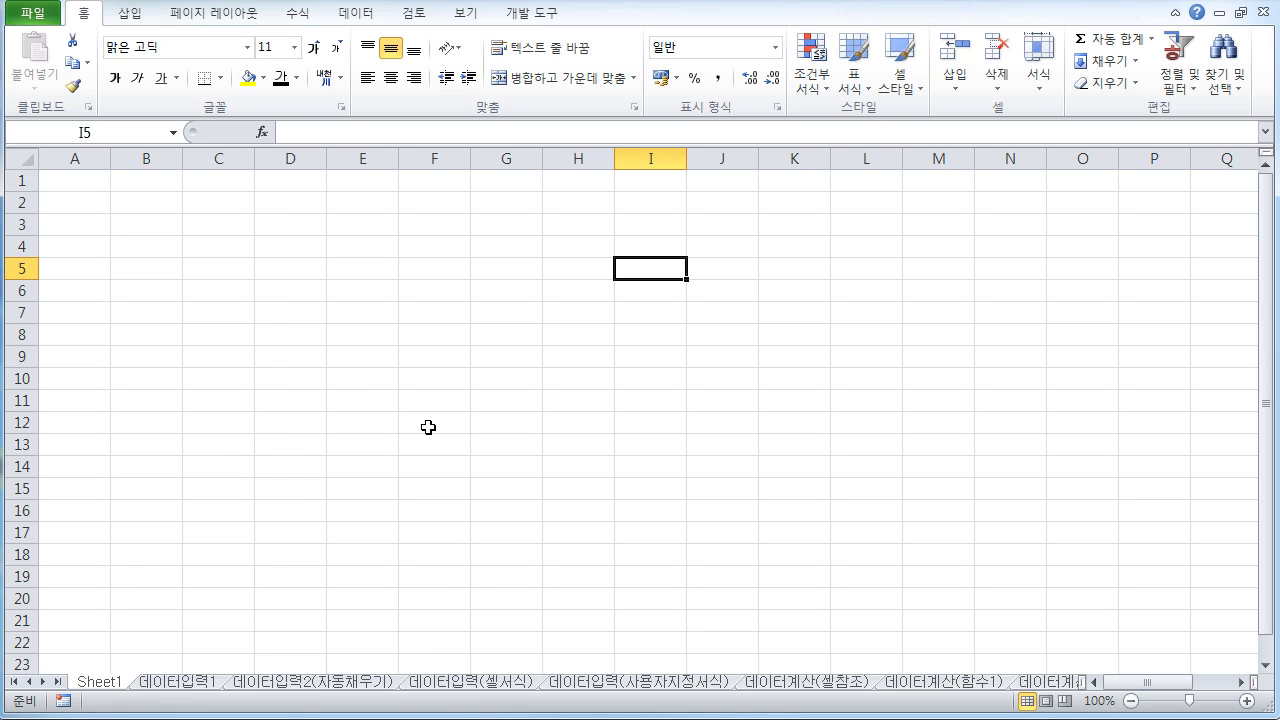
left_click(388, 385)
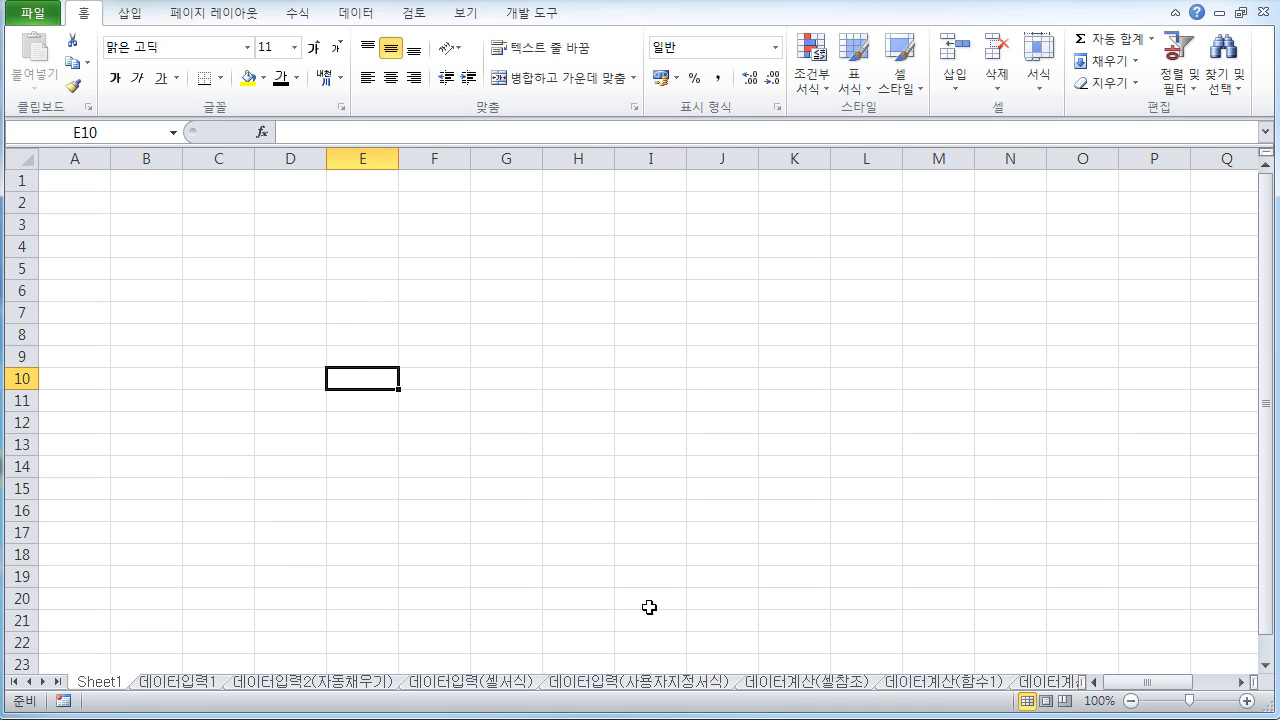
- Examine the backup and password settings in the Save As general options, cancel without saving, and select cell K7
left_click(40, 18)
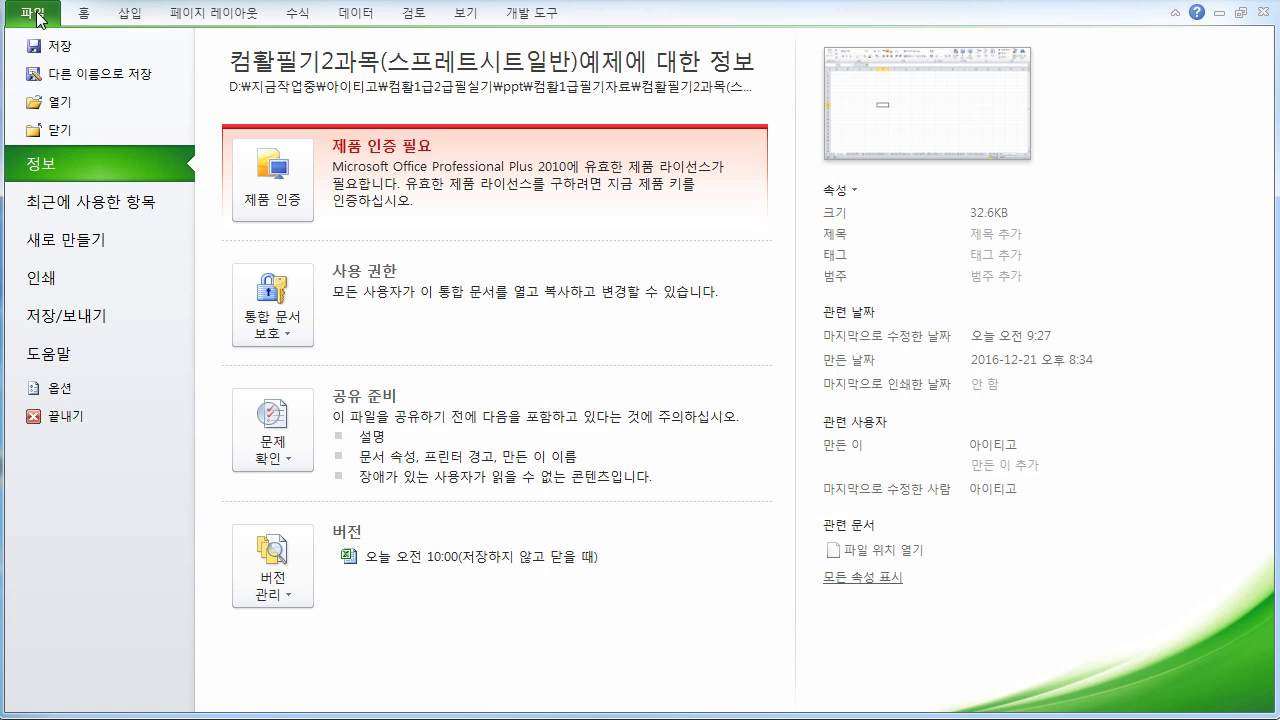
left_click(80, 73)
left_click_drag(391, 2, 553, 82)
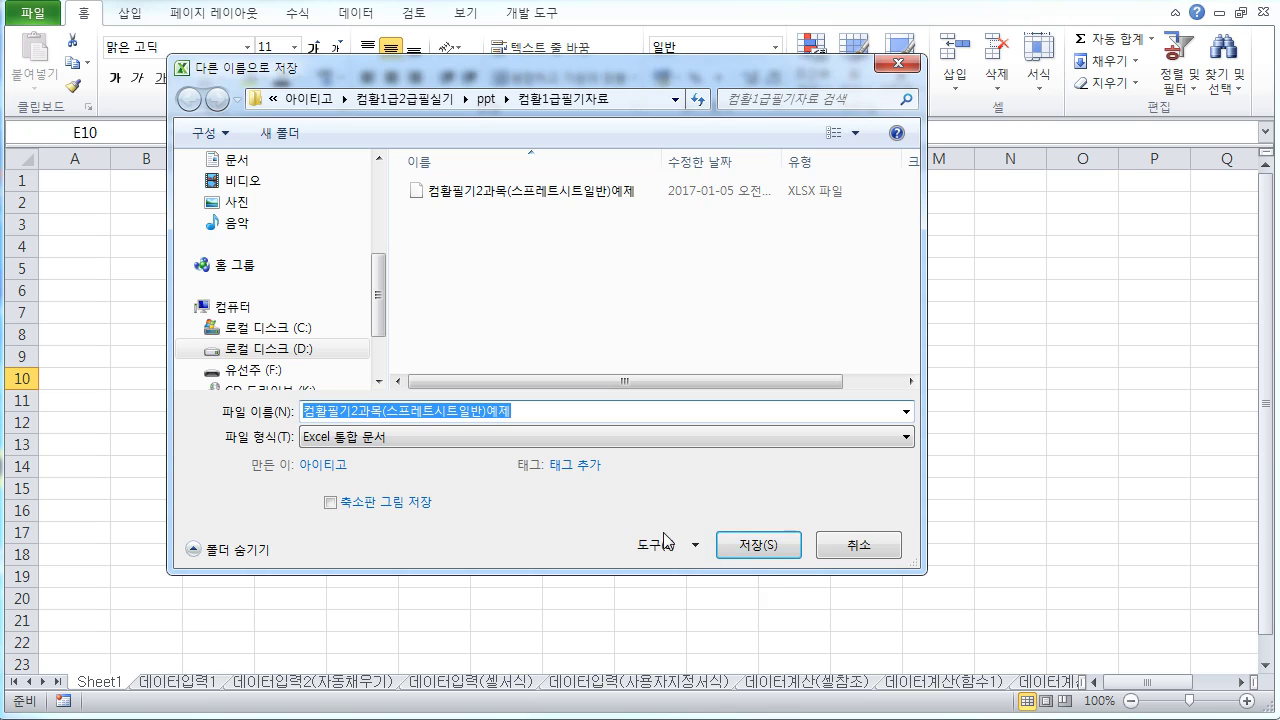
left_click(695, 548)
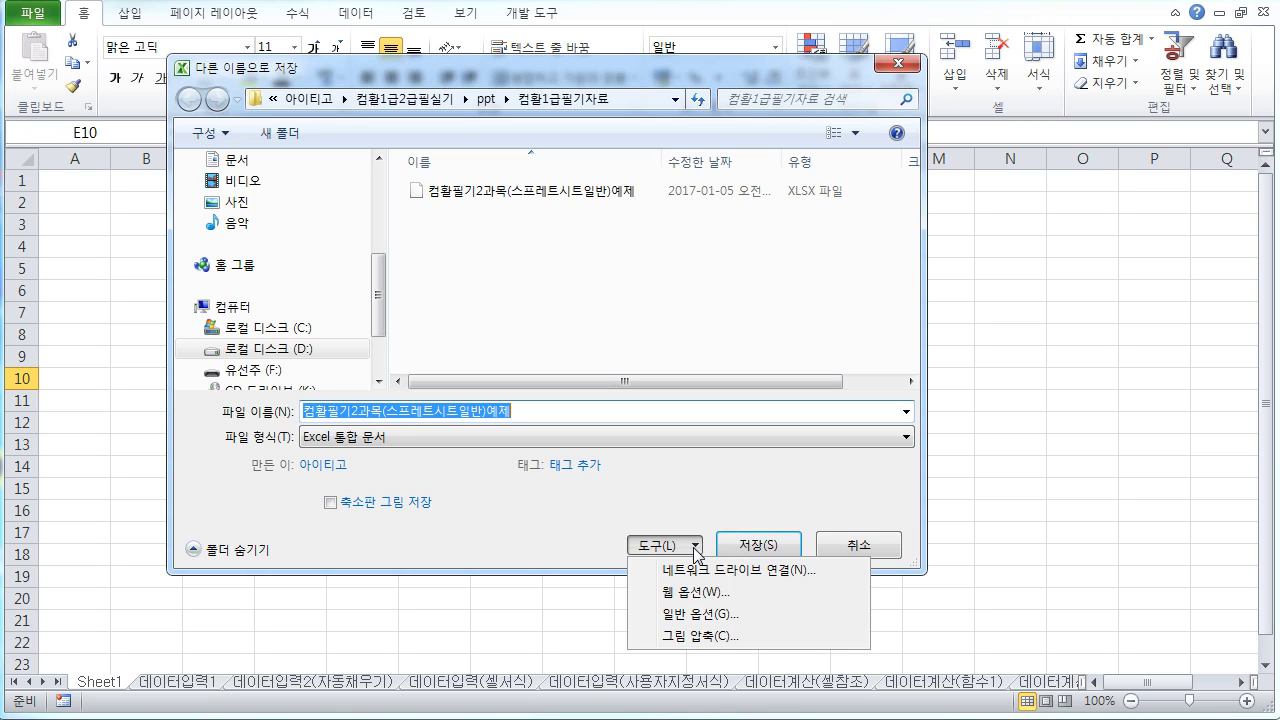
left_click(697, 614)
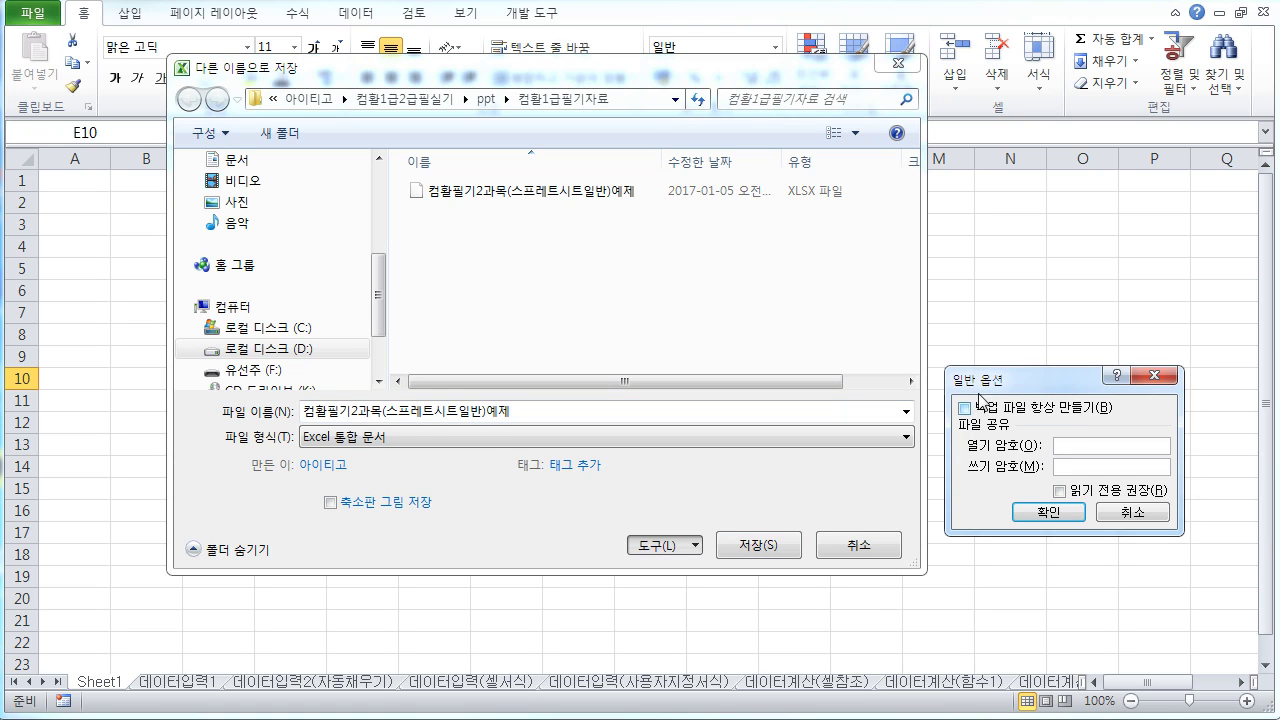
left_click_drag(1022, 366, 515, 174)
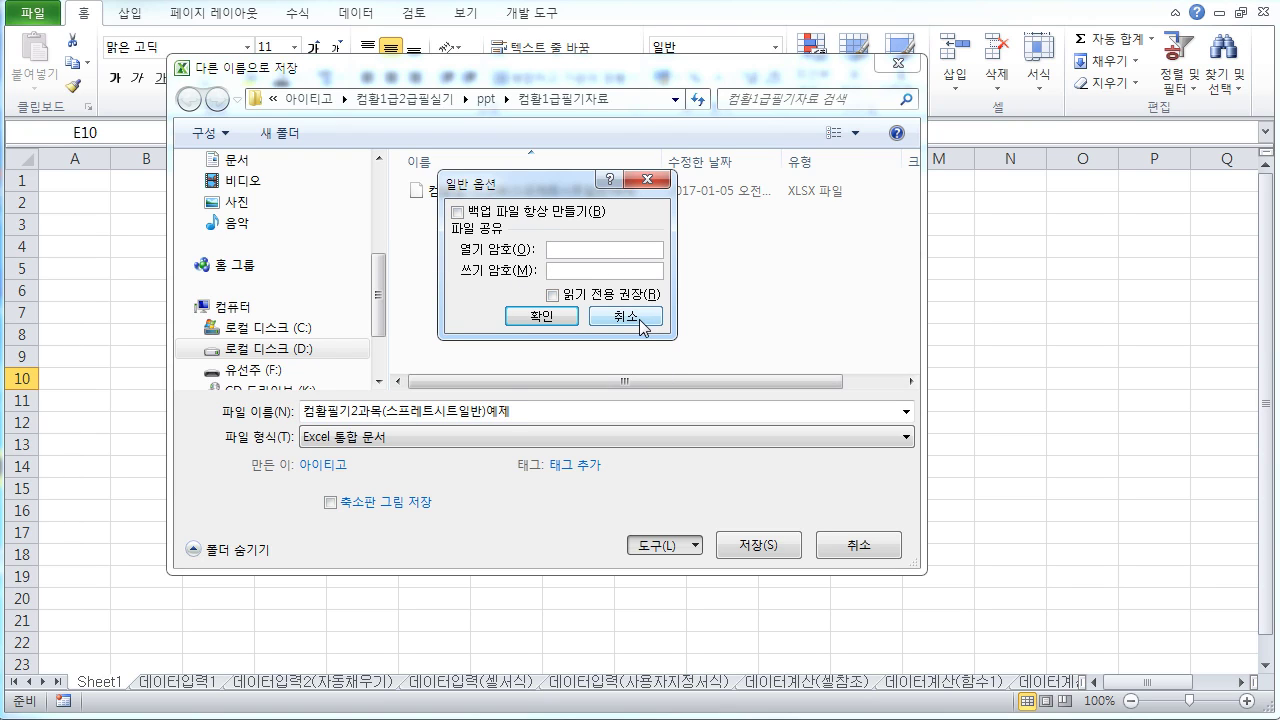
left_click(626, 316)
left_click(900, 66)
left_click(786, 316)
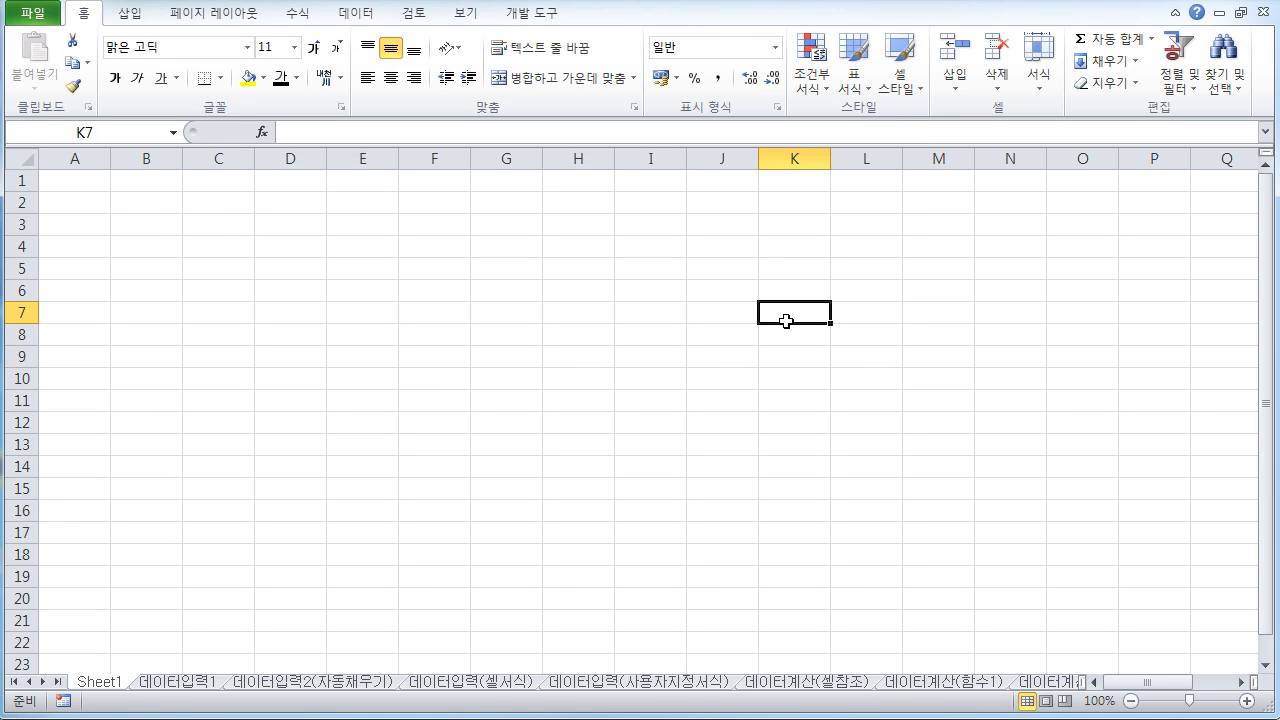